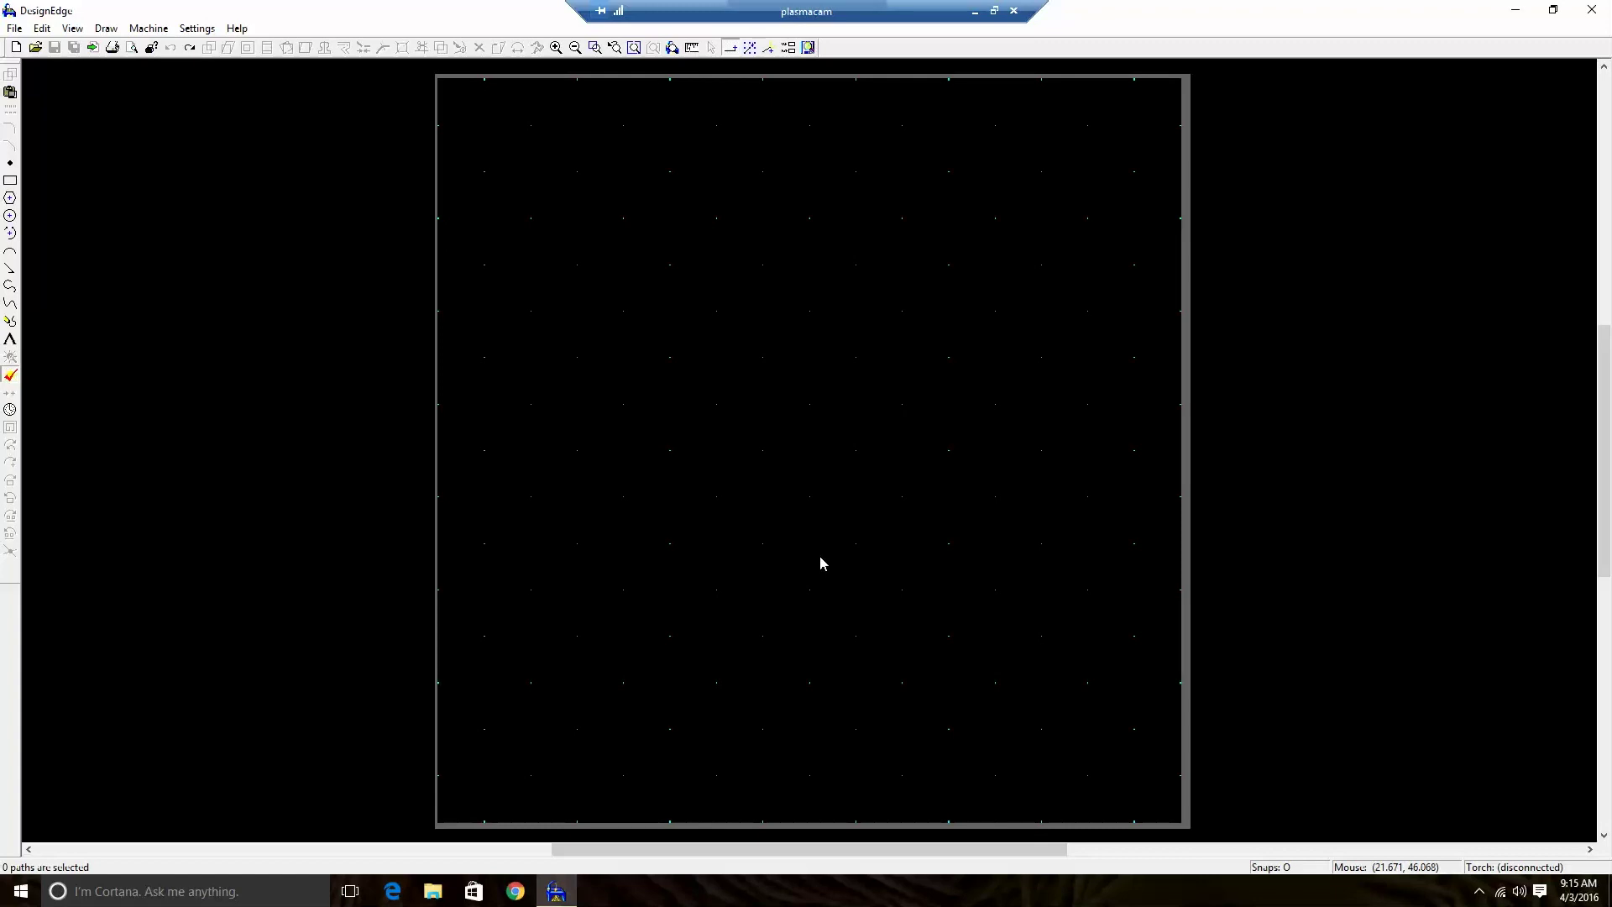
Import the Military 3 Army seal drawing from the Military Logos DXF Files folder
{"action": "left_click", "coordinate": [15, 30]}
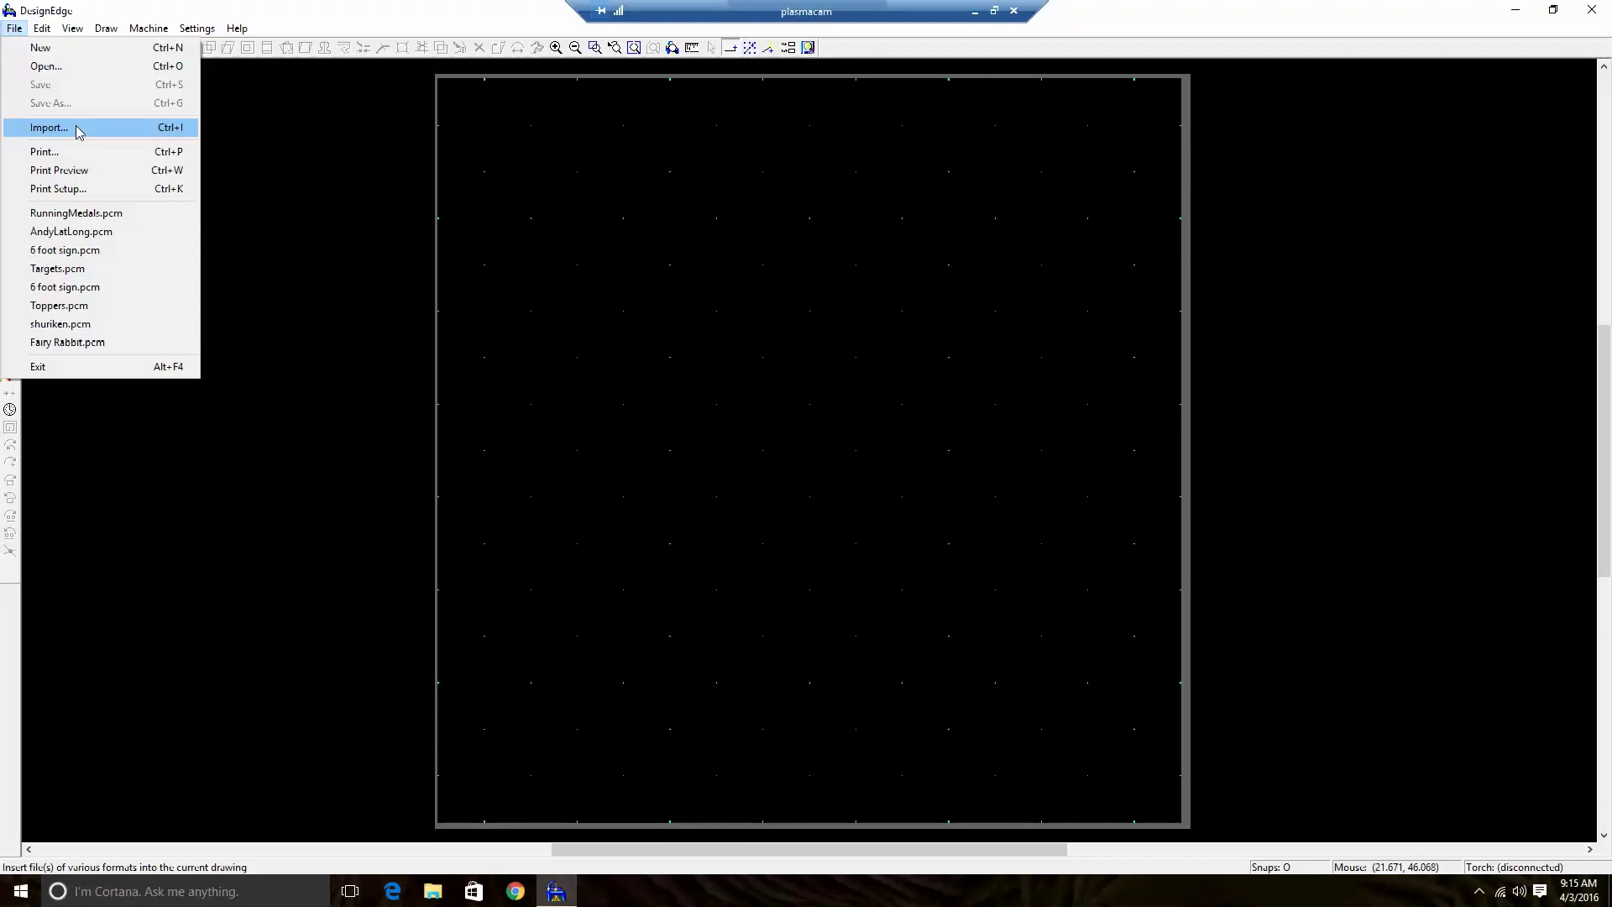
{"action": "left_click", "coordinate": [48, 128]}
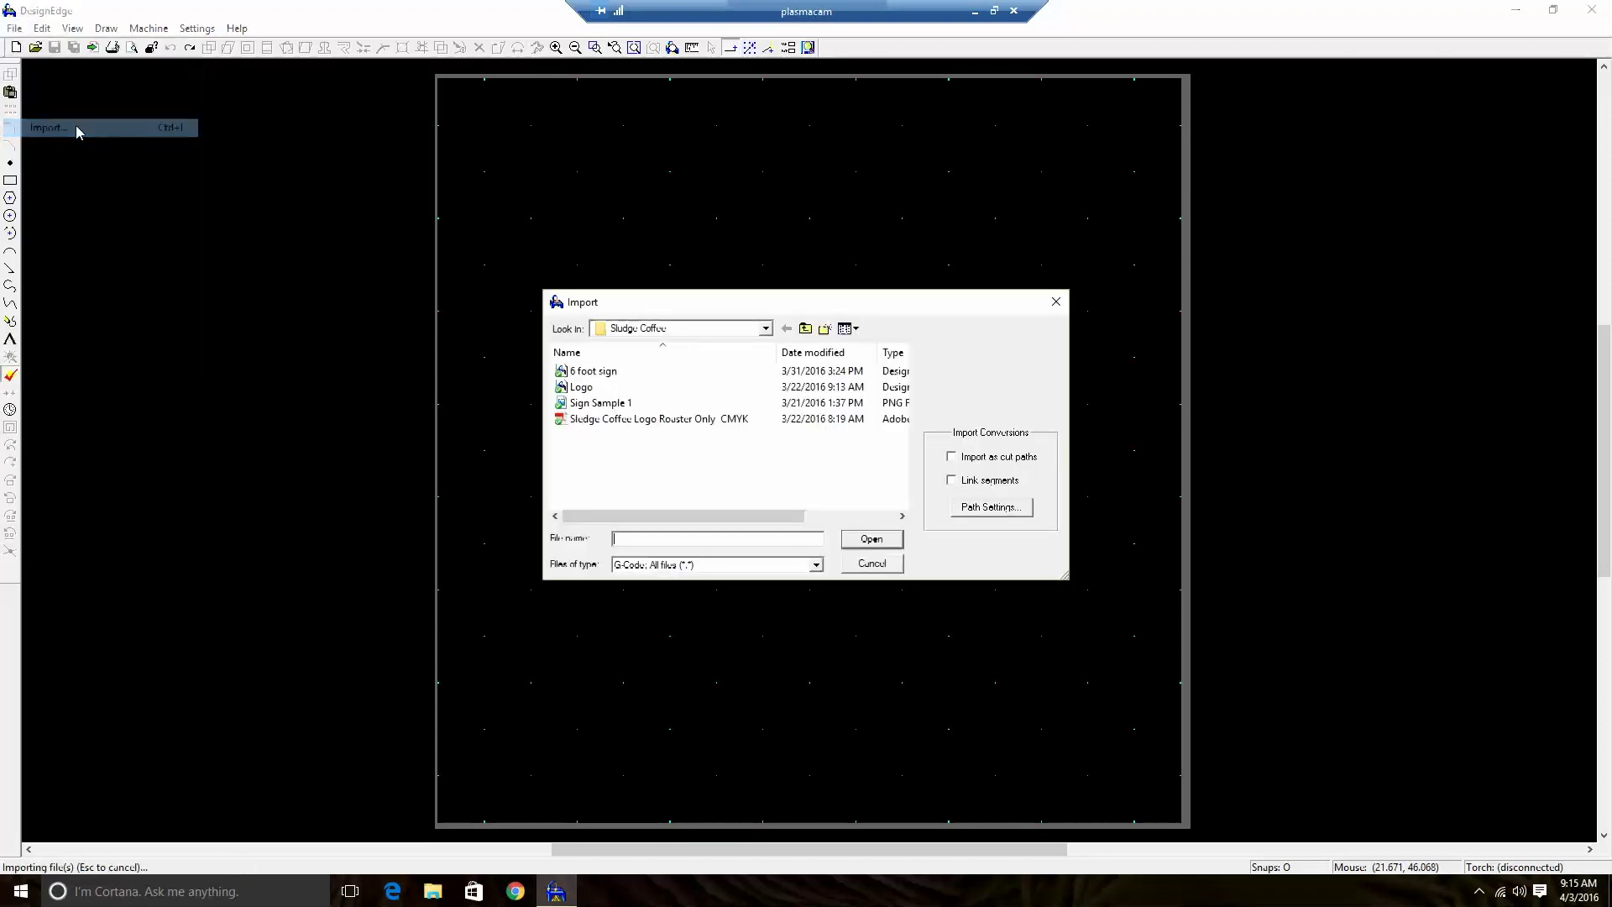
{"action": "left_click", "coordinate": [806, 329]}
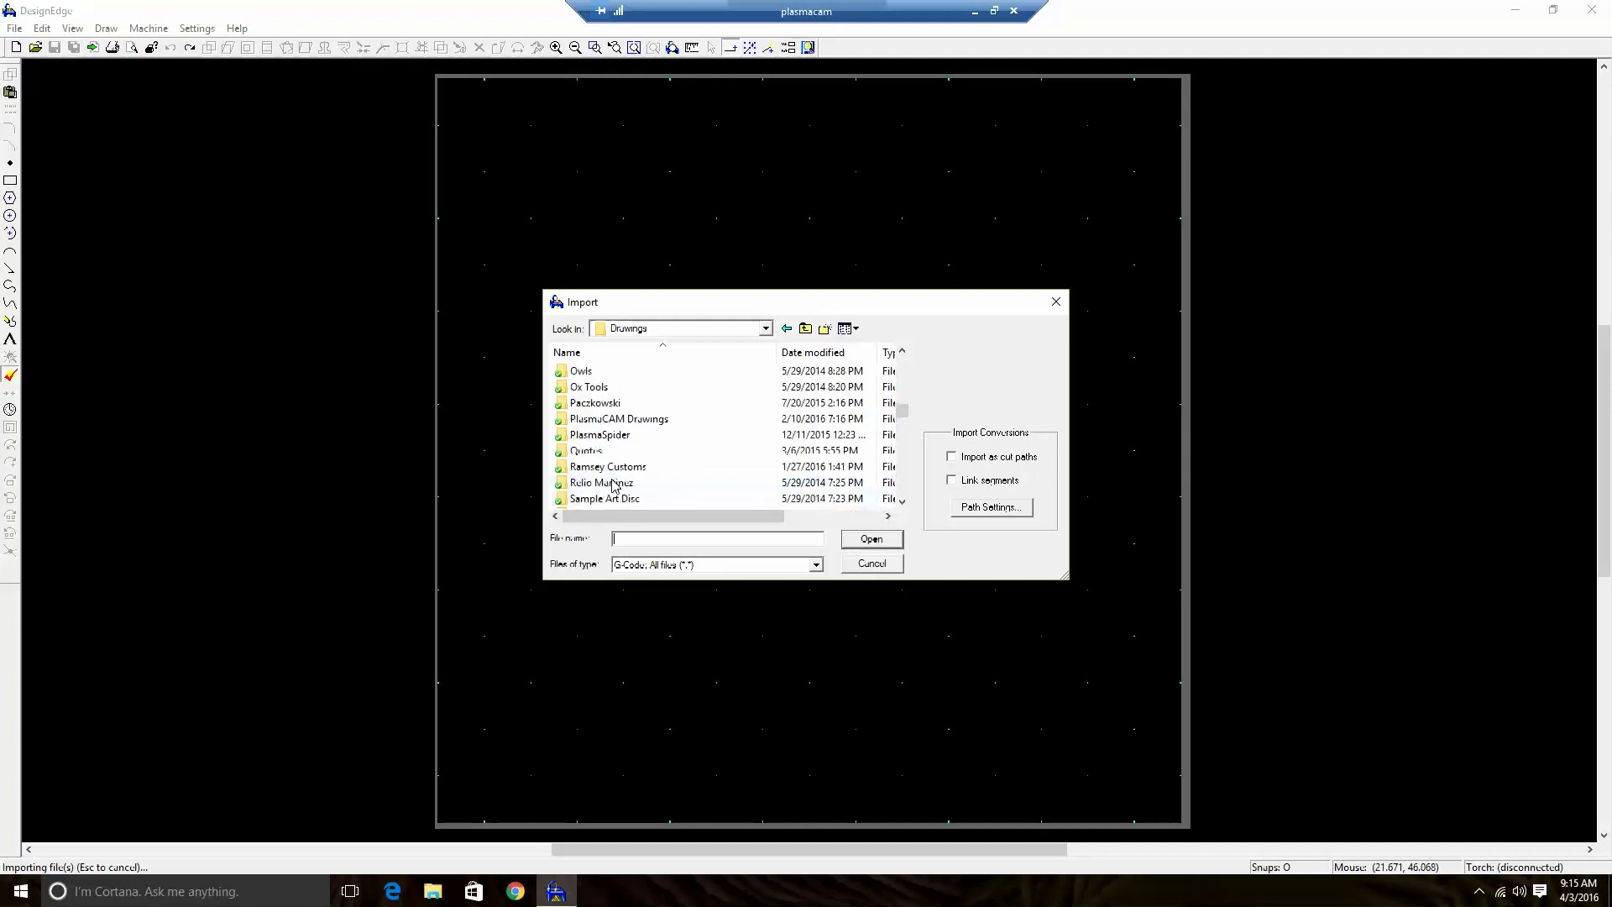
{"action": "scroll", "coordinate": [614, 486], "scroll_direction": "up", "scroll_amount": 3}
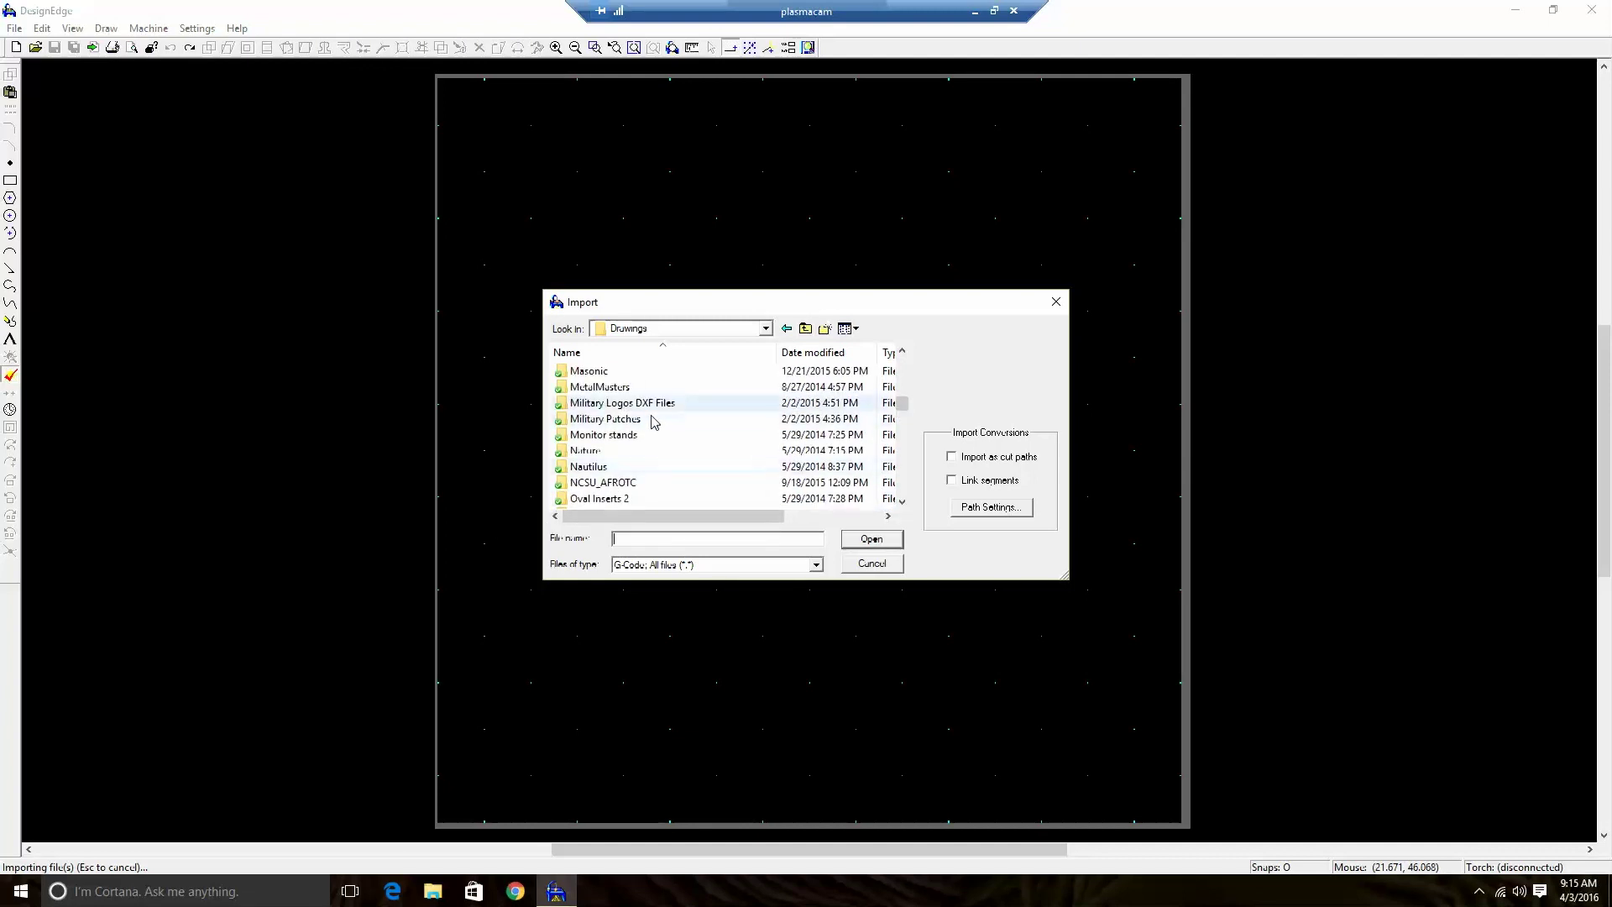
{"action": "double_click", "coordinate": [612, 405]}
{"action": "left_click", "coordinate": [586, 373]}
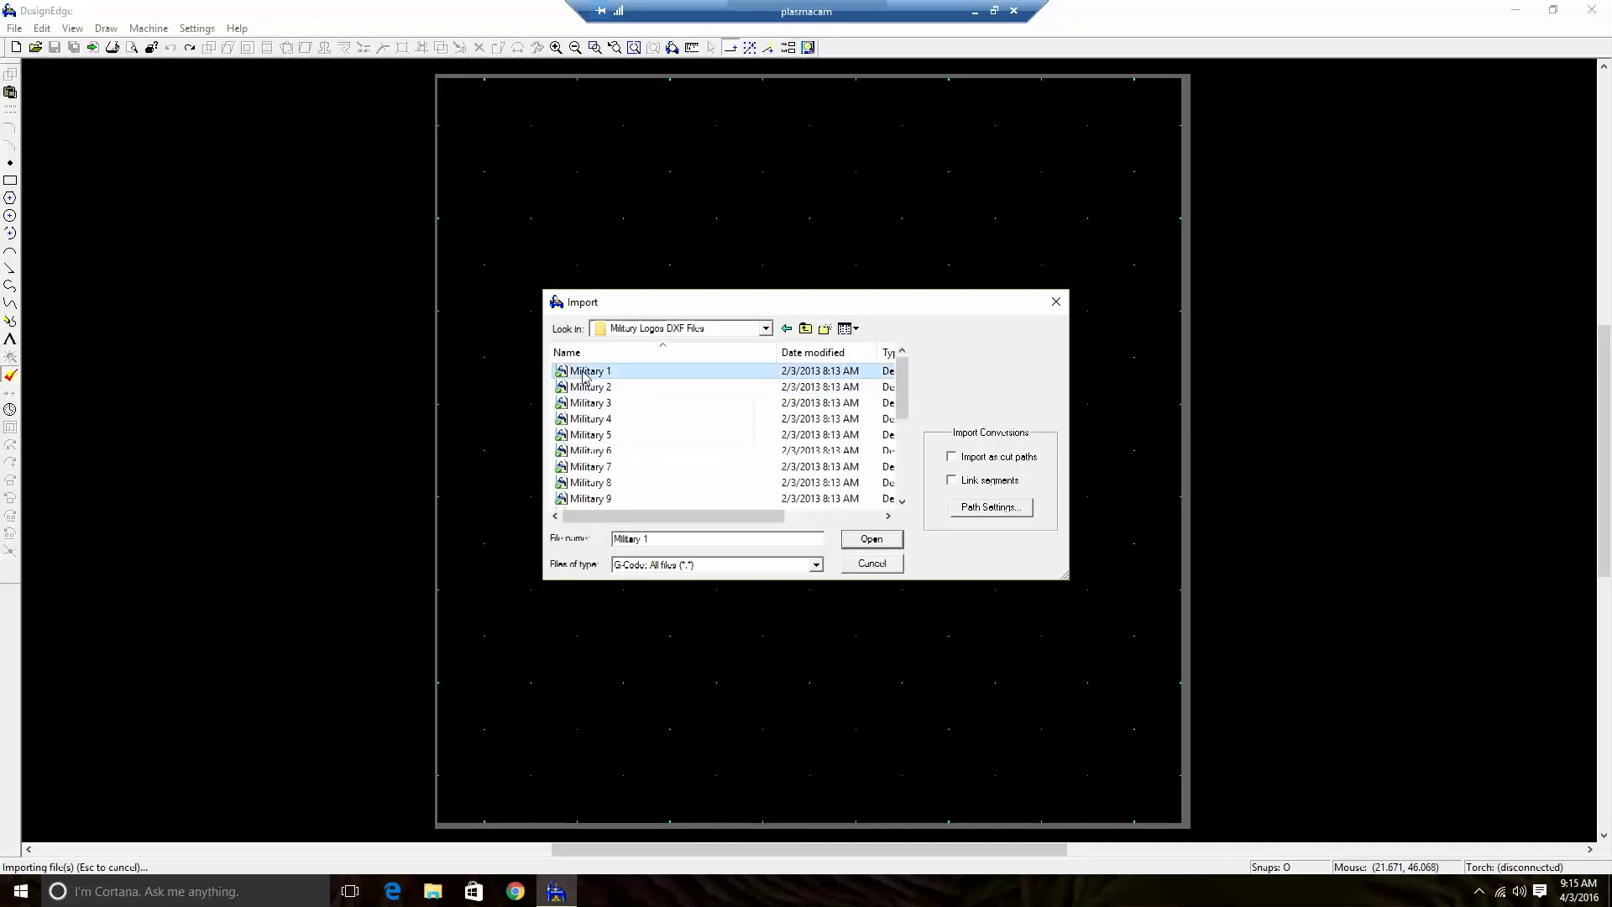
{"action": "left_click", "coordinate": [592, 404]}
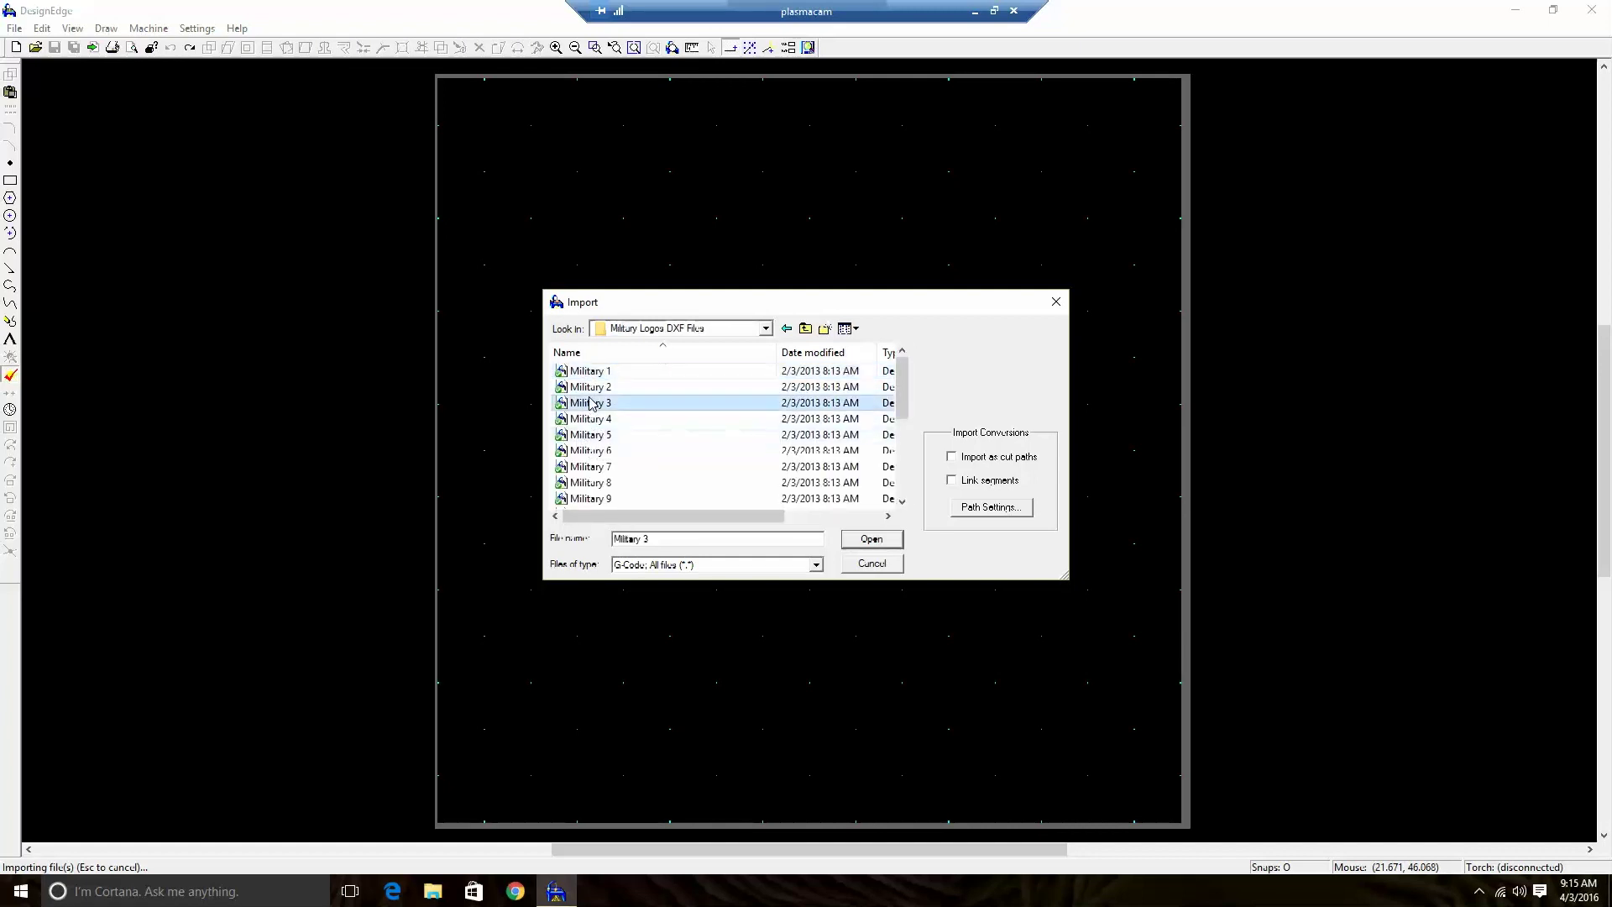
{"action": "left_click", "coordinate": [872, 539]}
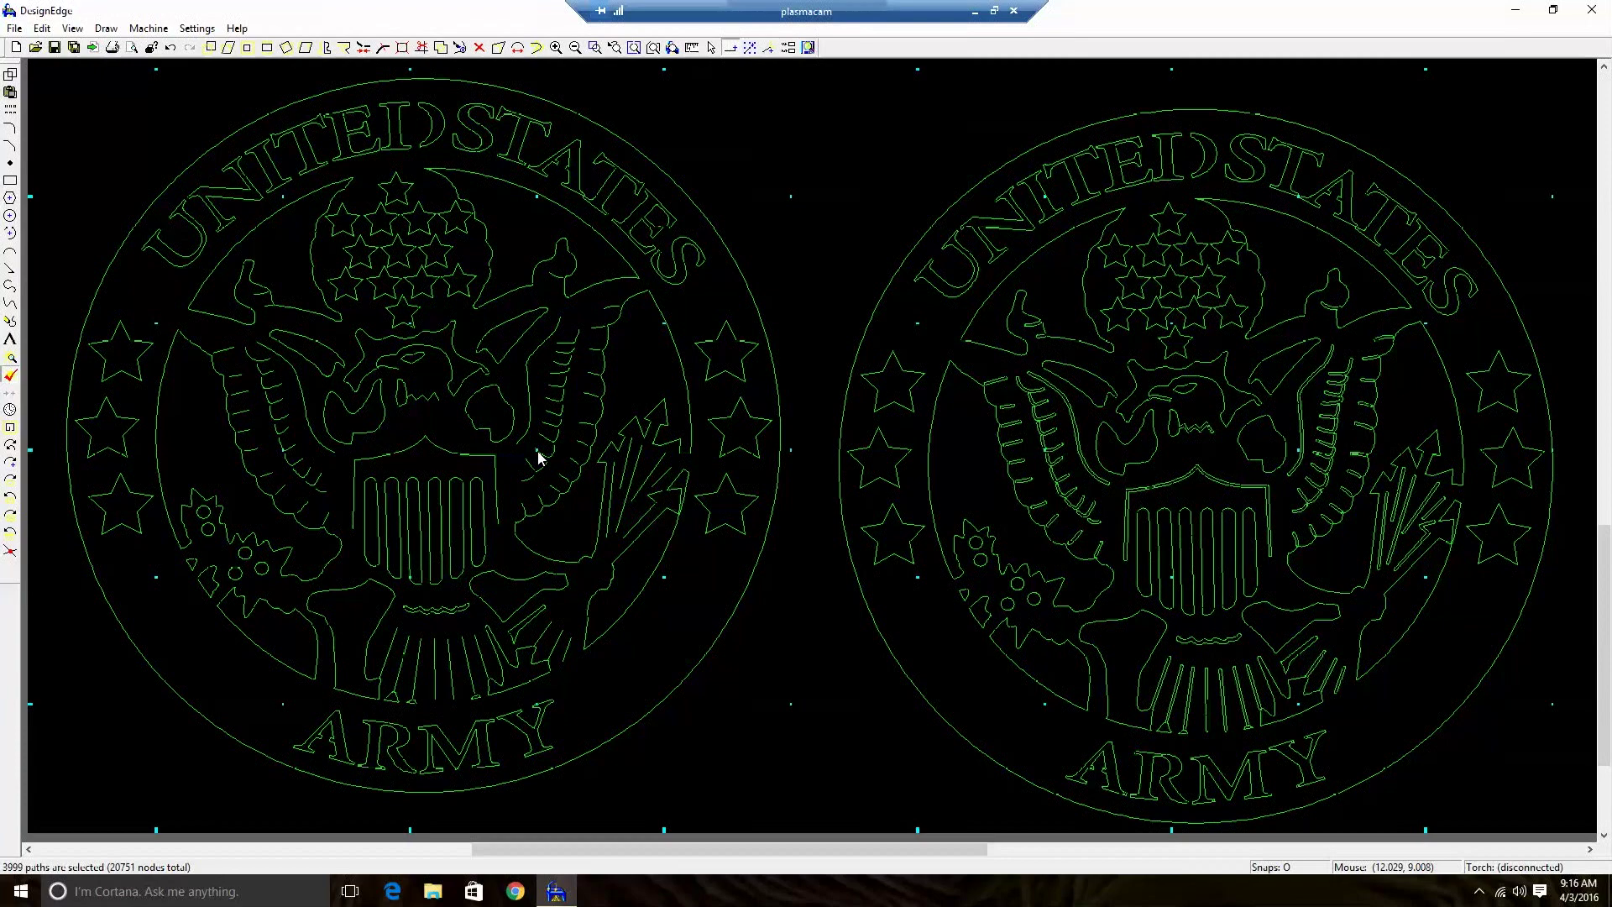
Deselect the imported Military 3 paths, leaving both Army seals as white outlines
{"action": "left_click", "coordinate": [802, 159]}
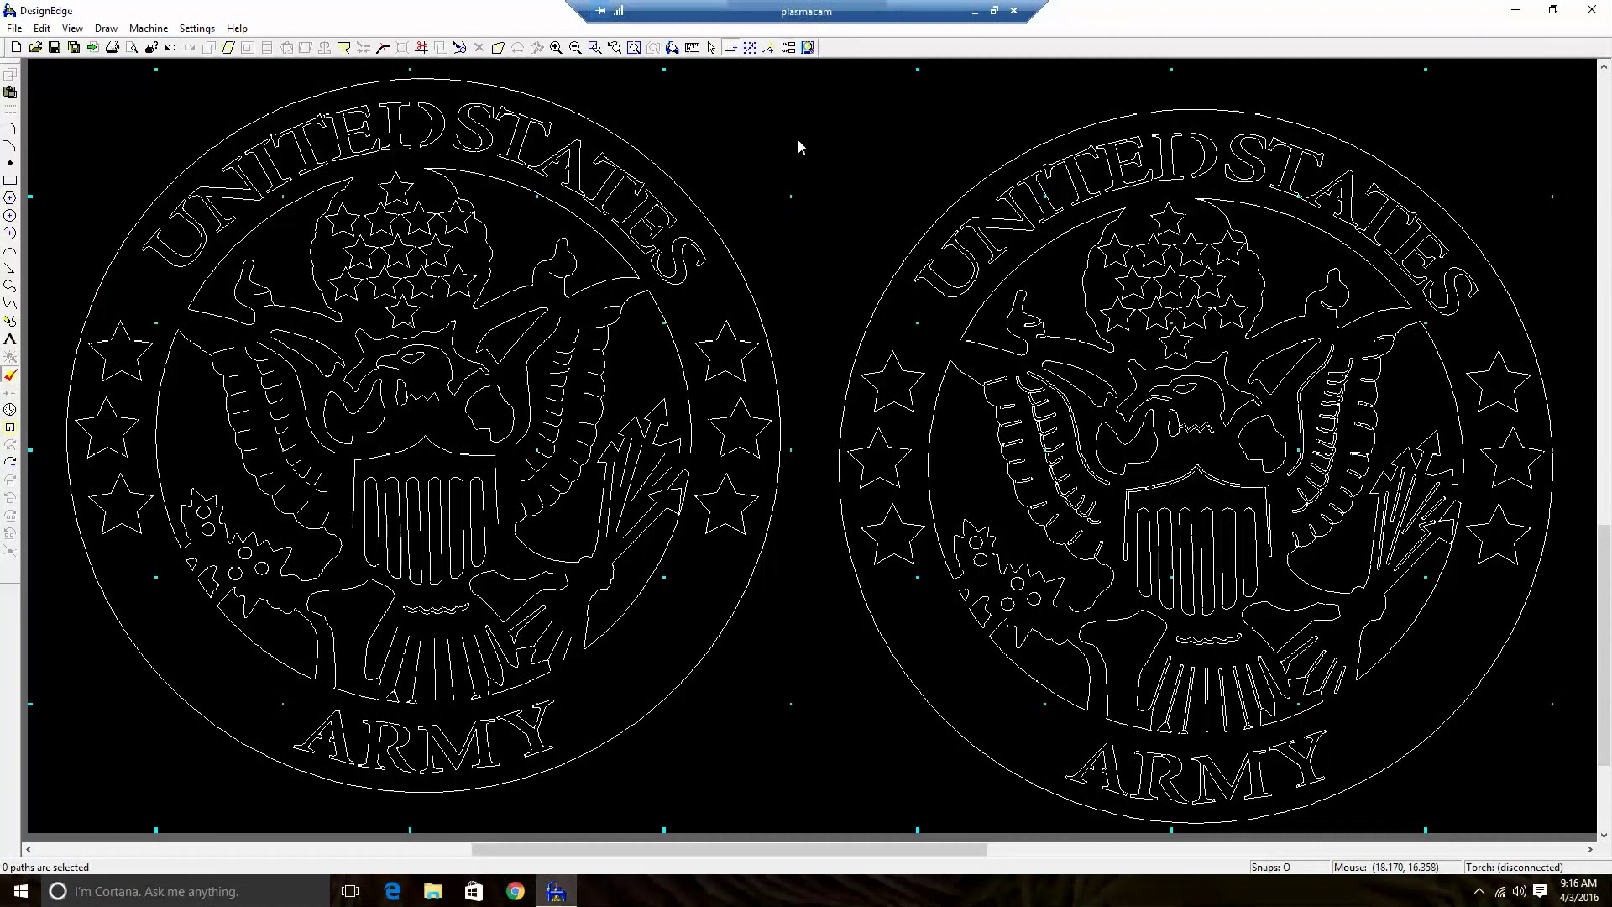
Select the right seal's outer circle and each broken piece of the U to inspect them
{"action": "left_click", "coordinate": [920, 242]}
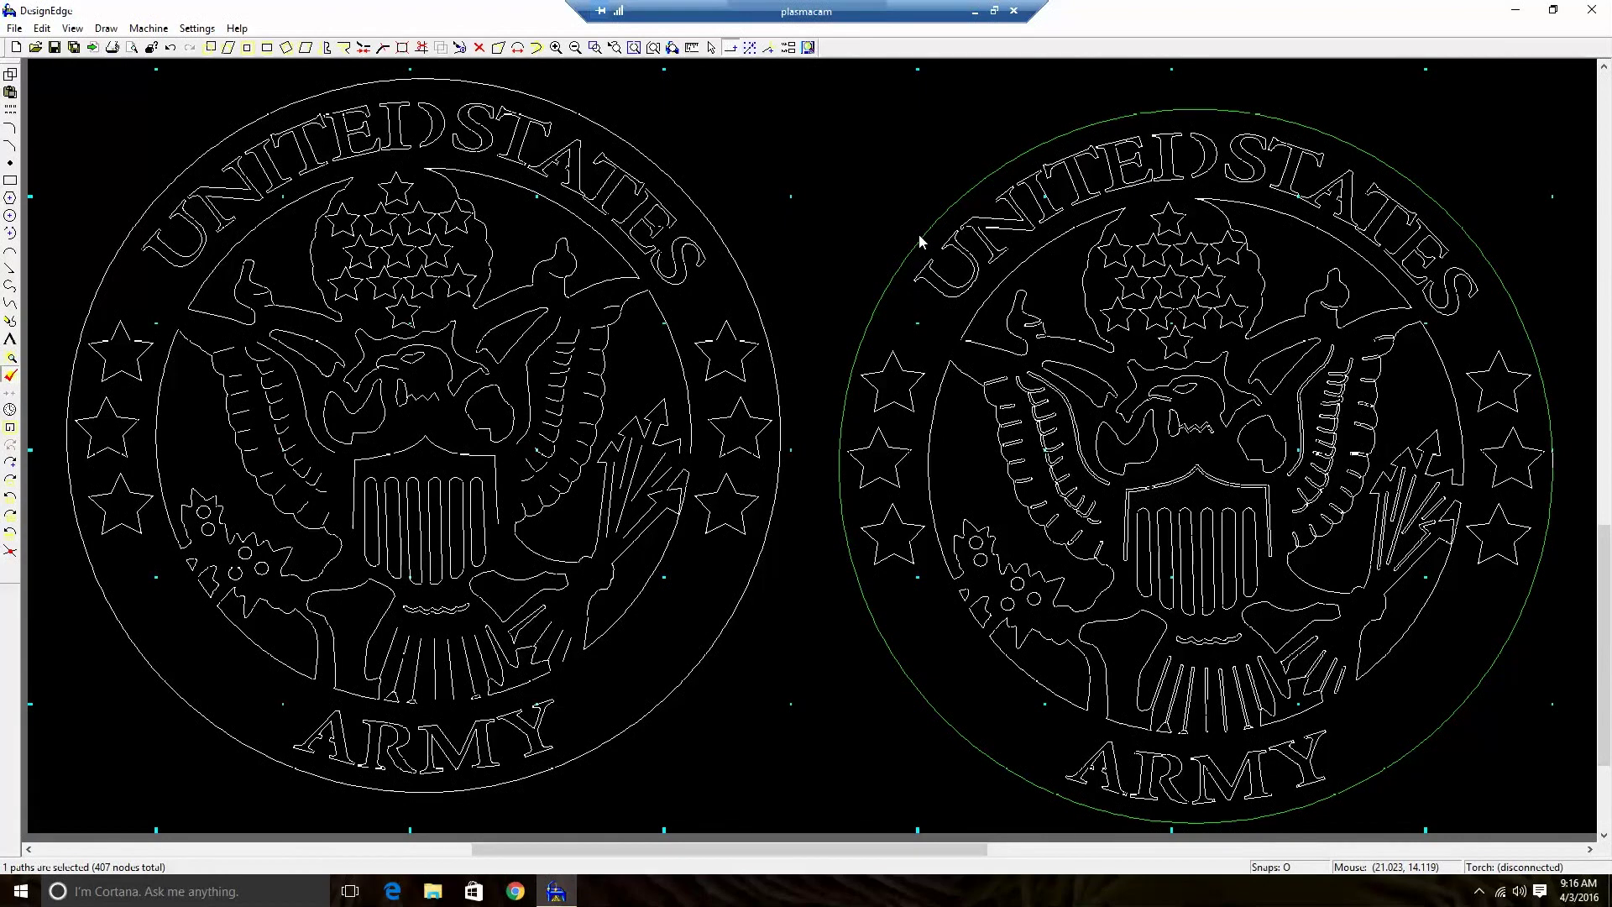
{"action": "left_click", "coordinate": [940, 281]}
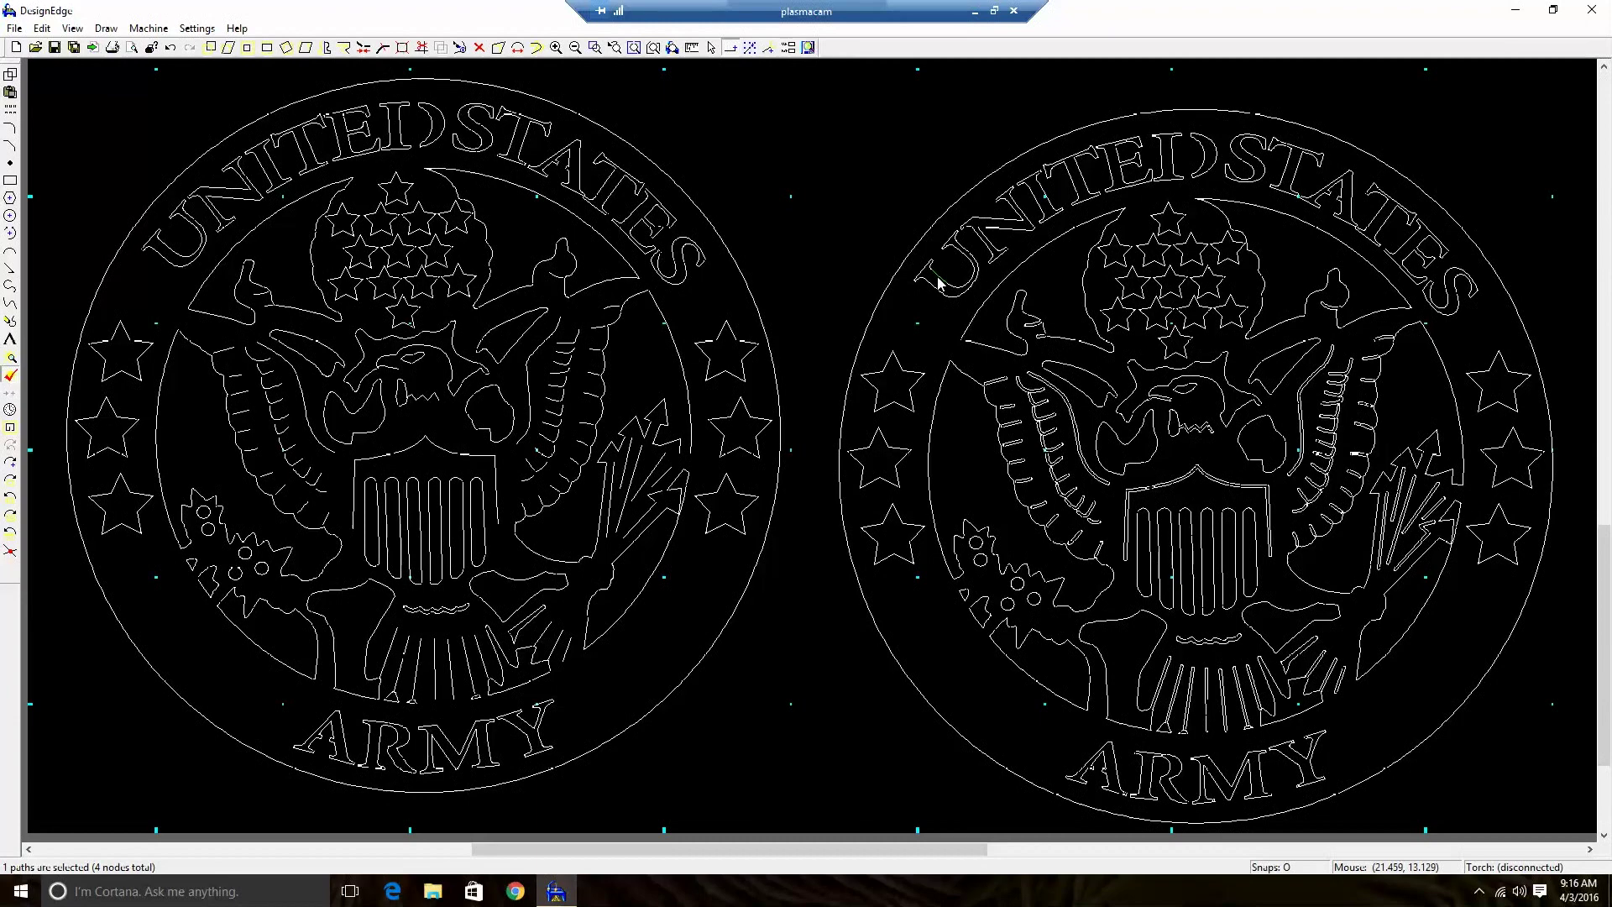
{"action": "scroll", "coordinate": [939, 278], "scroll_direction": "up", "scroll_amount": 4}
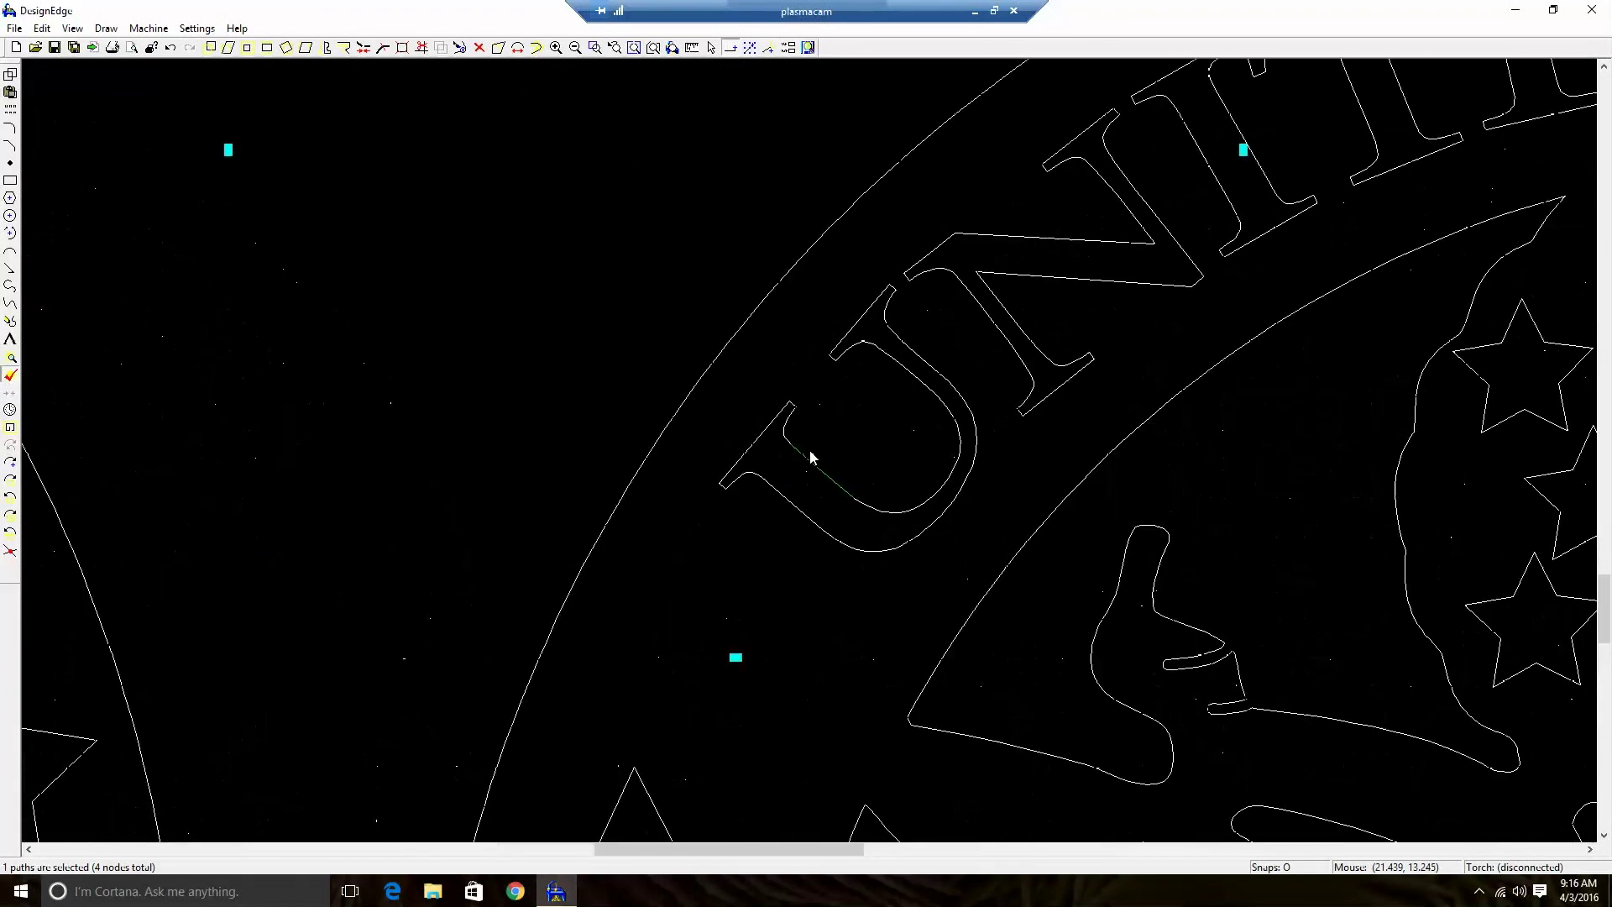
{"action": "left_click", "coordinate": [917, 546]}
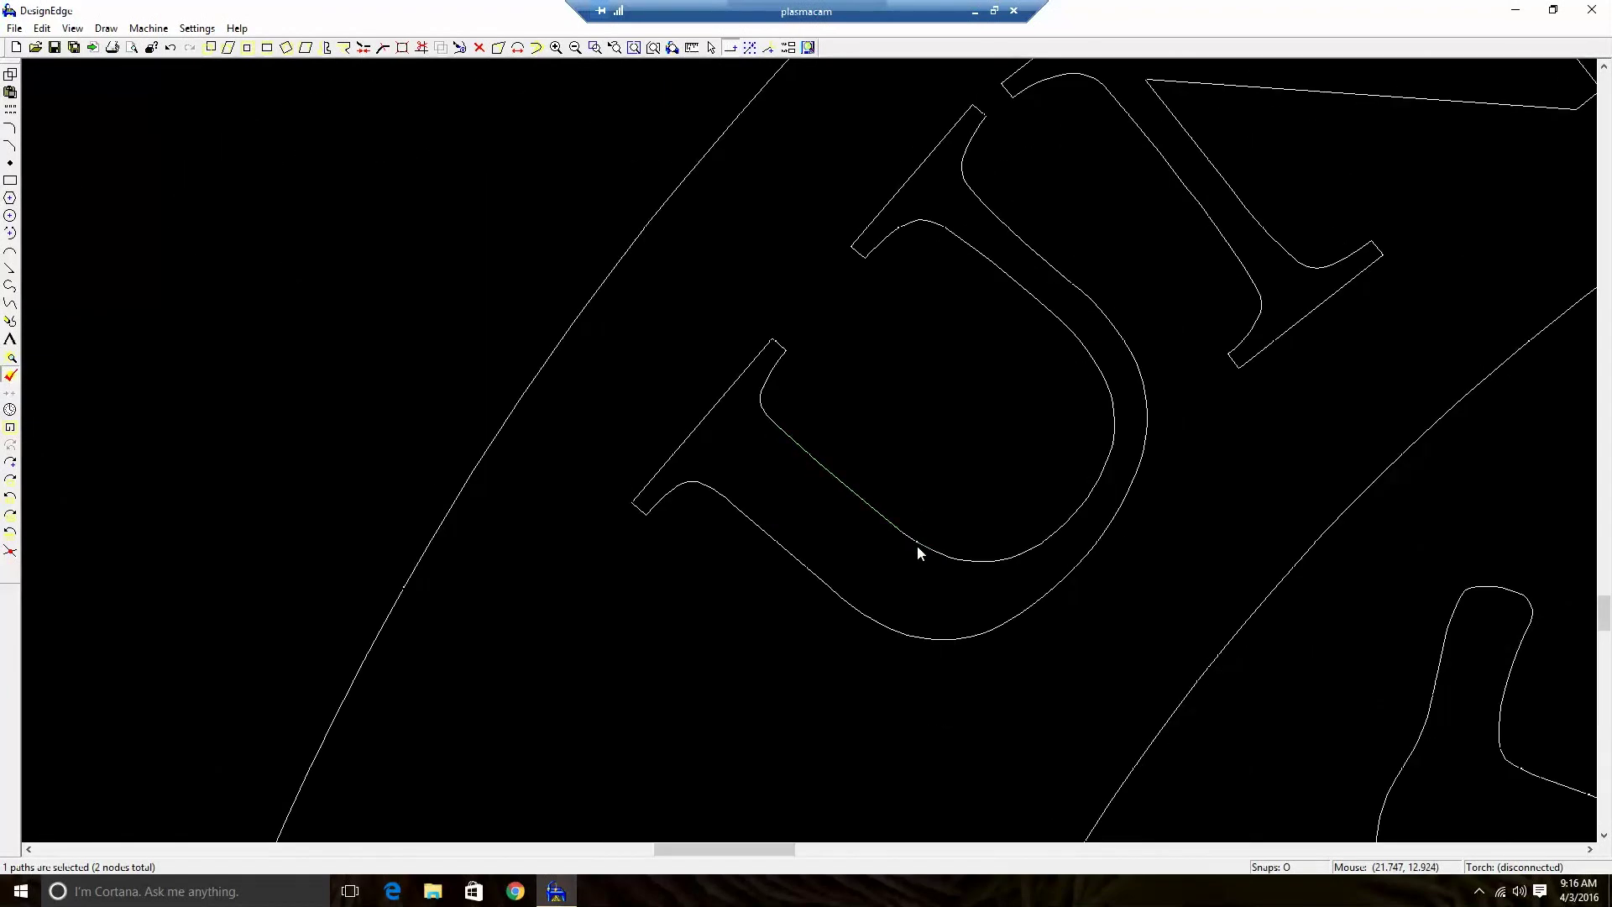
{"action": "left_click", "coordinate": [948, 558]}
{"action": "left_click", "coordinate": [1074, 527]}
{"action": "left_click", "coordinate": [1116, 418]}
{"action": "left_click", "coordinate": [1089, 359]}
Clear the selection and window-select every path of the right seal
{"action": "scroll", "coordinate": [1088, 358], "scroll_direction": "up", "scroll_amount": 3}
{"action": "scroll", "coordinate": [1088, 359], "scroll_direction": "down", "scroll_amount": 6}
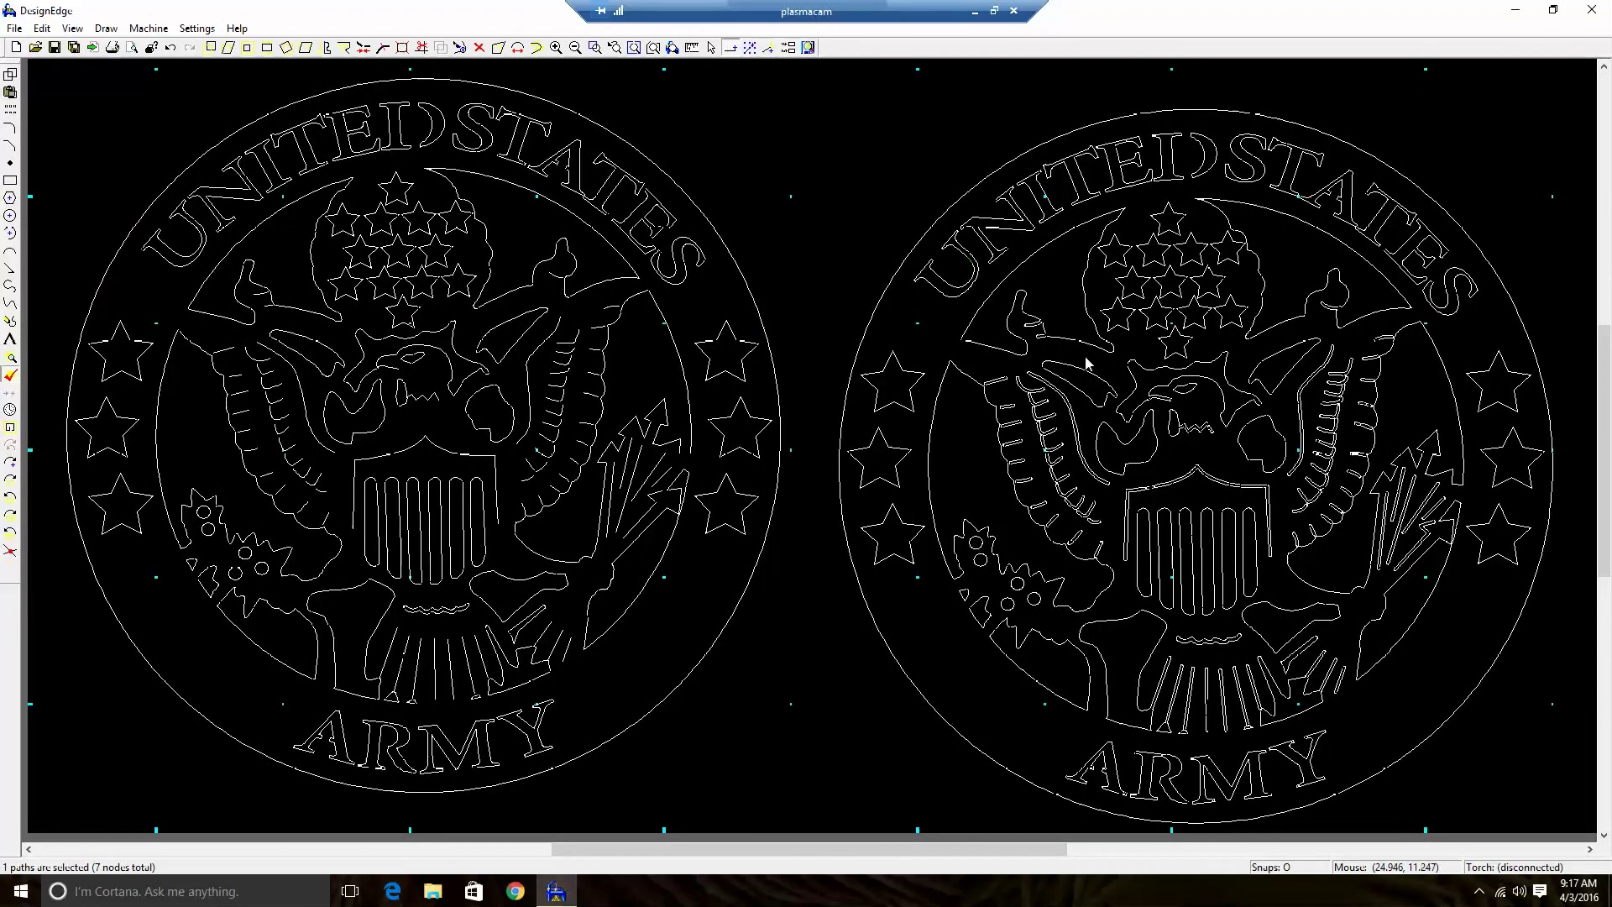
{"action": "left_click", "coordinate": [835, 114]}
{"action": "mouse_move", "coordinate": [803, 76]}
{"action": "left_mouse_down"}
{"action": "mouse_move", "coordinate": [972, 365]}
{"action": "mouse_move", "coordinate": [1352, 676]}
{"action": "mouse_move", "coordinate": [1547, 808]}
{"action": "mouse_move", "coordinate": [1567, 847]}
{"action": "left_mouse_up"}
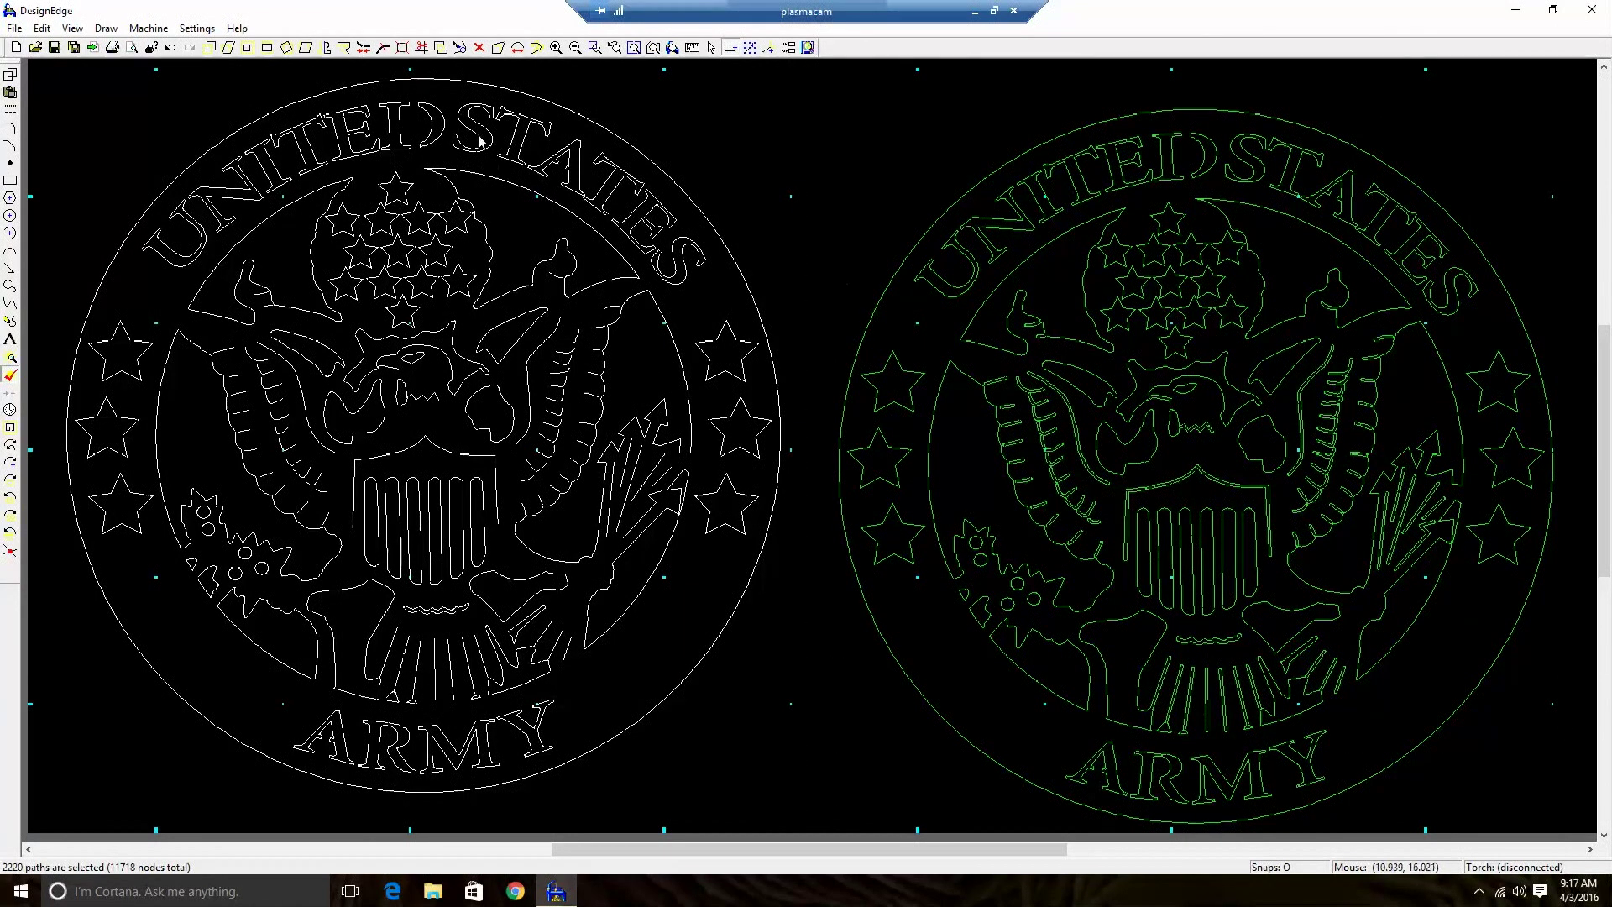
Link the right seal's selected paths into 128 connected magenta paths, then deselect
{"action": "left_click", "coordinate": [362, 51]}
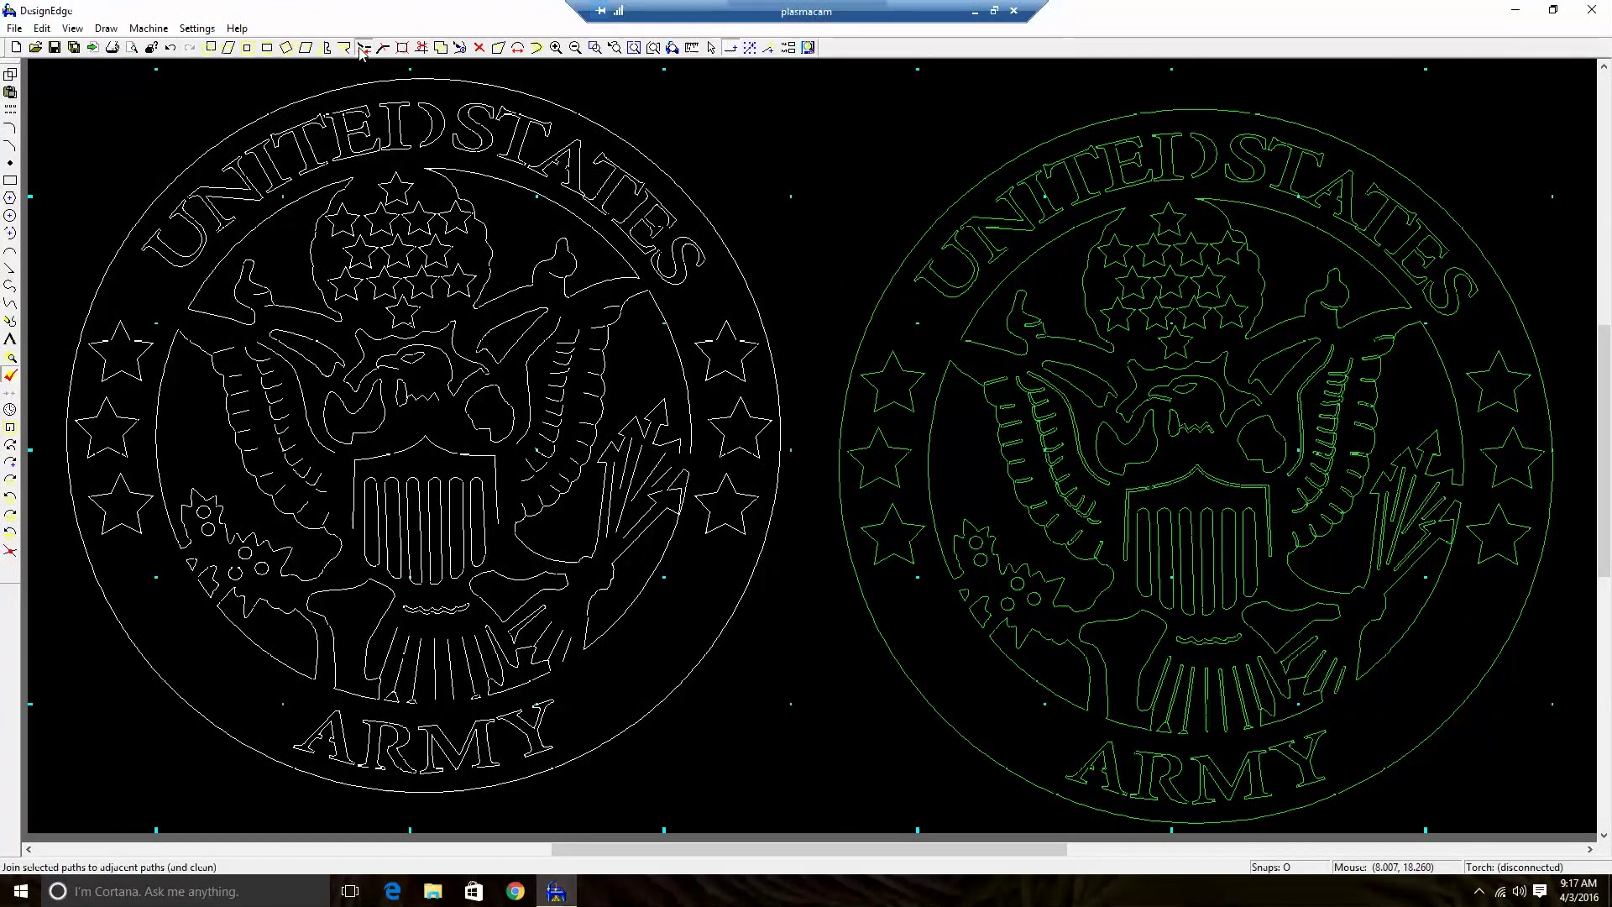
{"action": "left_click", "coordinate": [934, 173]}
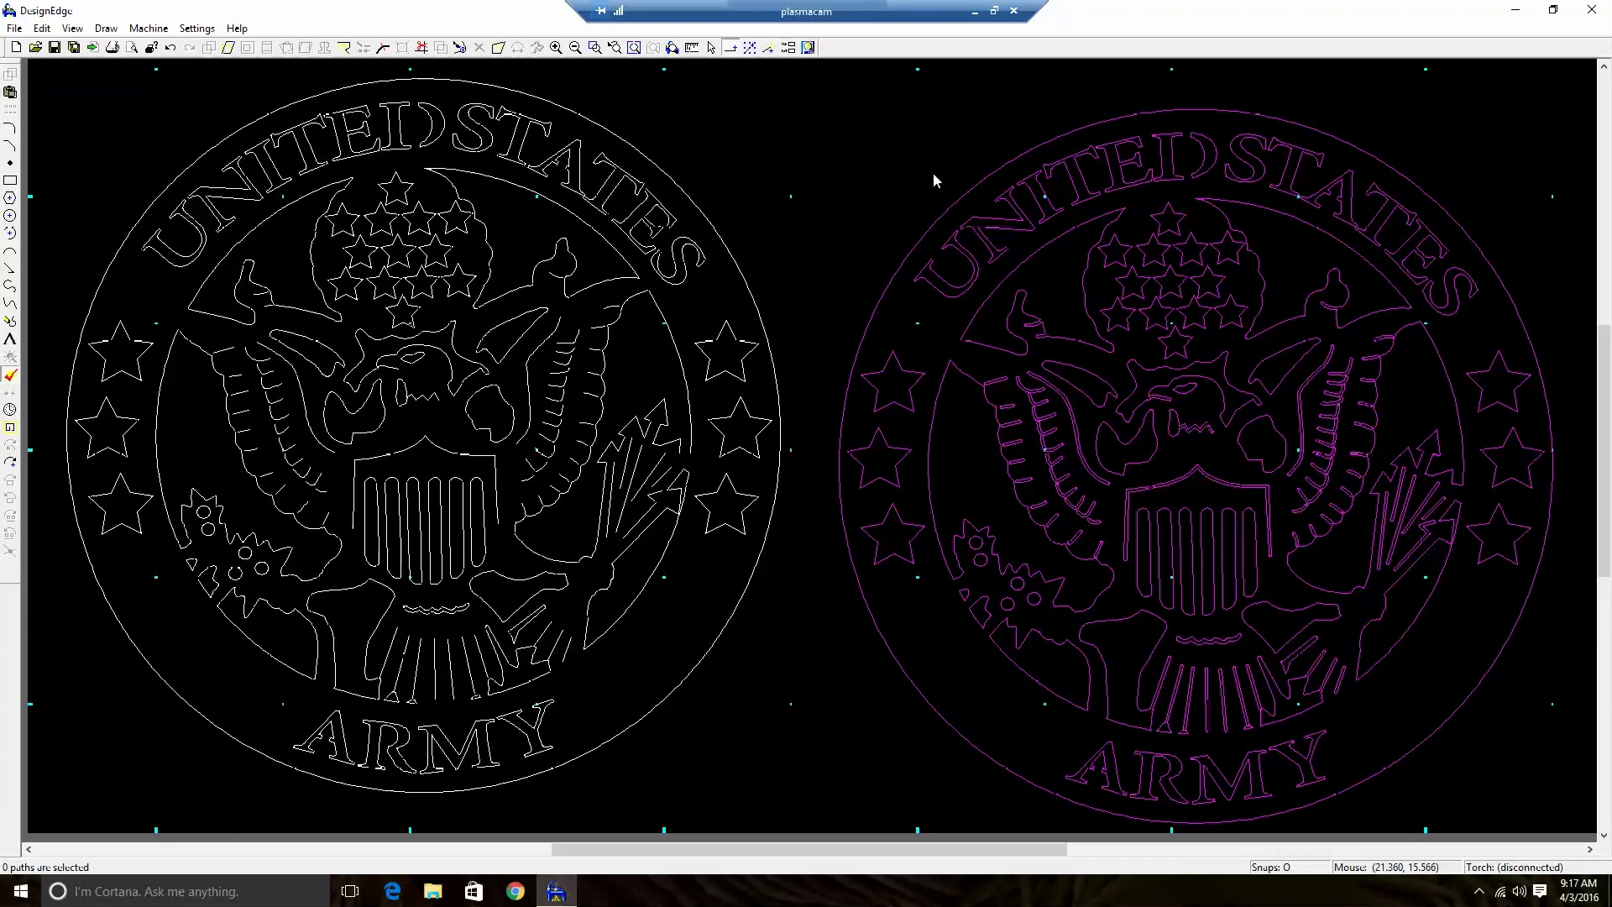
Convert the right seal to cut paths from a lead-in near its outer path, including inside holes
{"action": "left_click", "coordinate": [148, 27]}
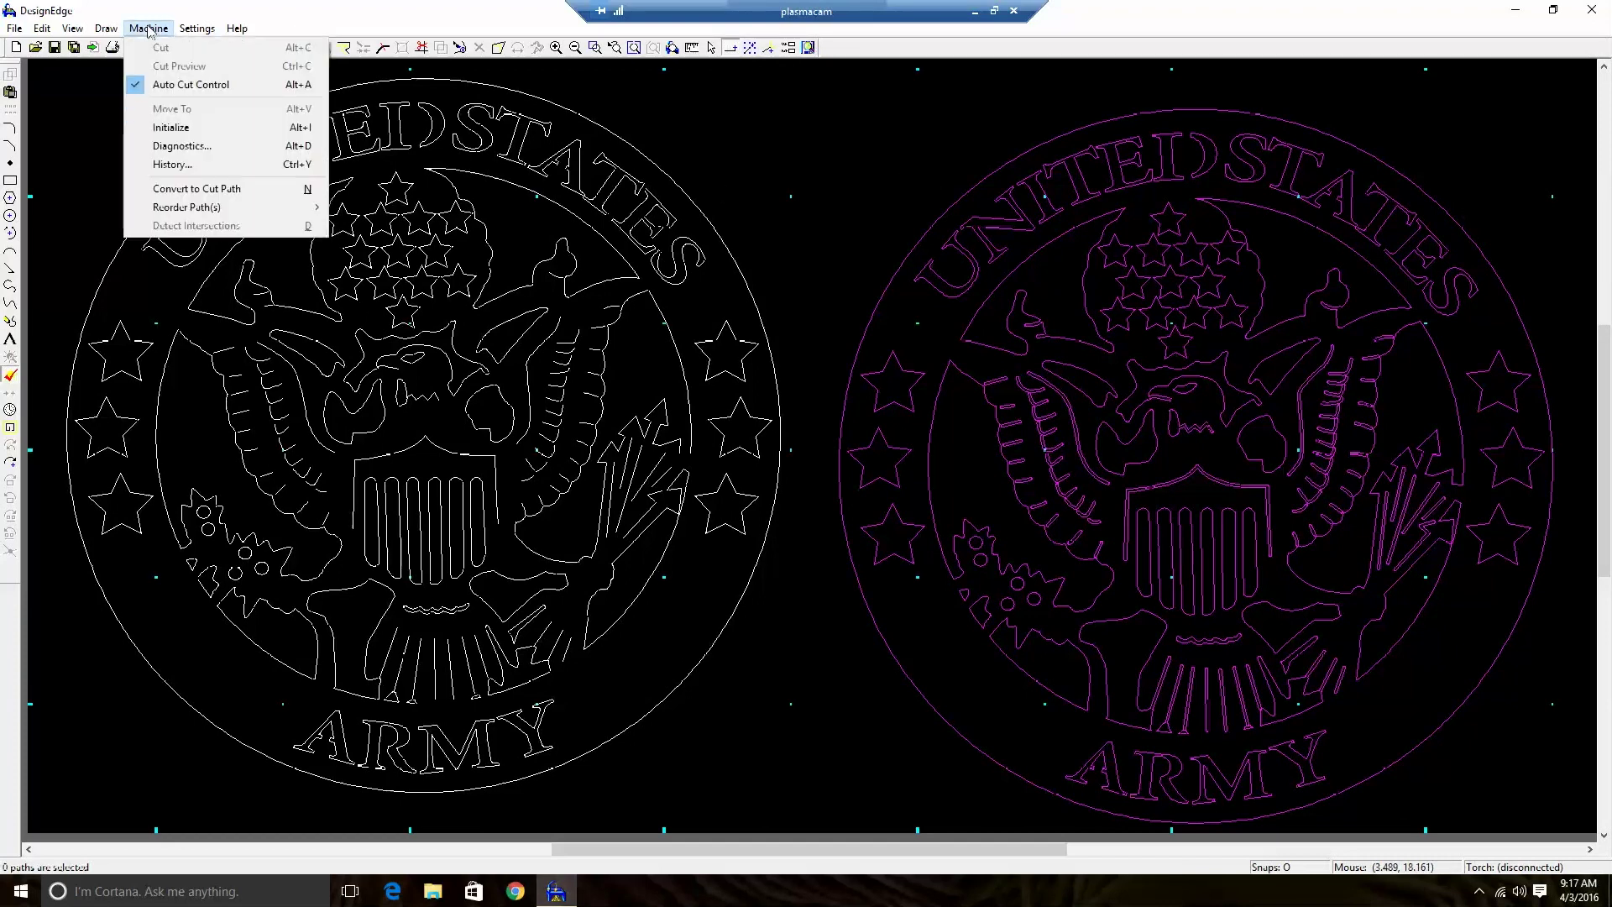
{"action": "left_click", "coordinate": [189, 191]}
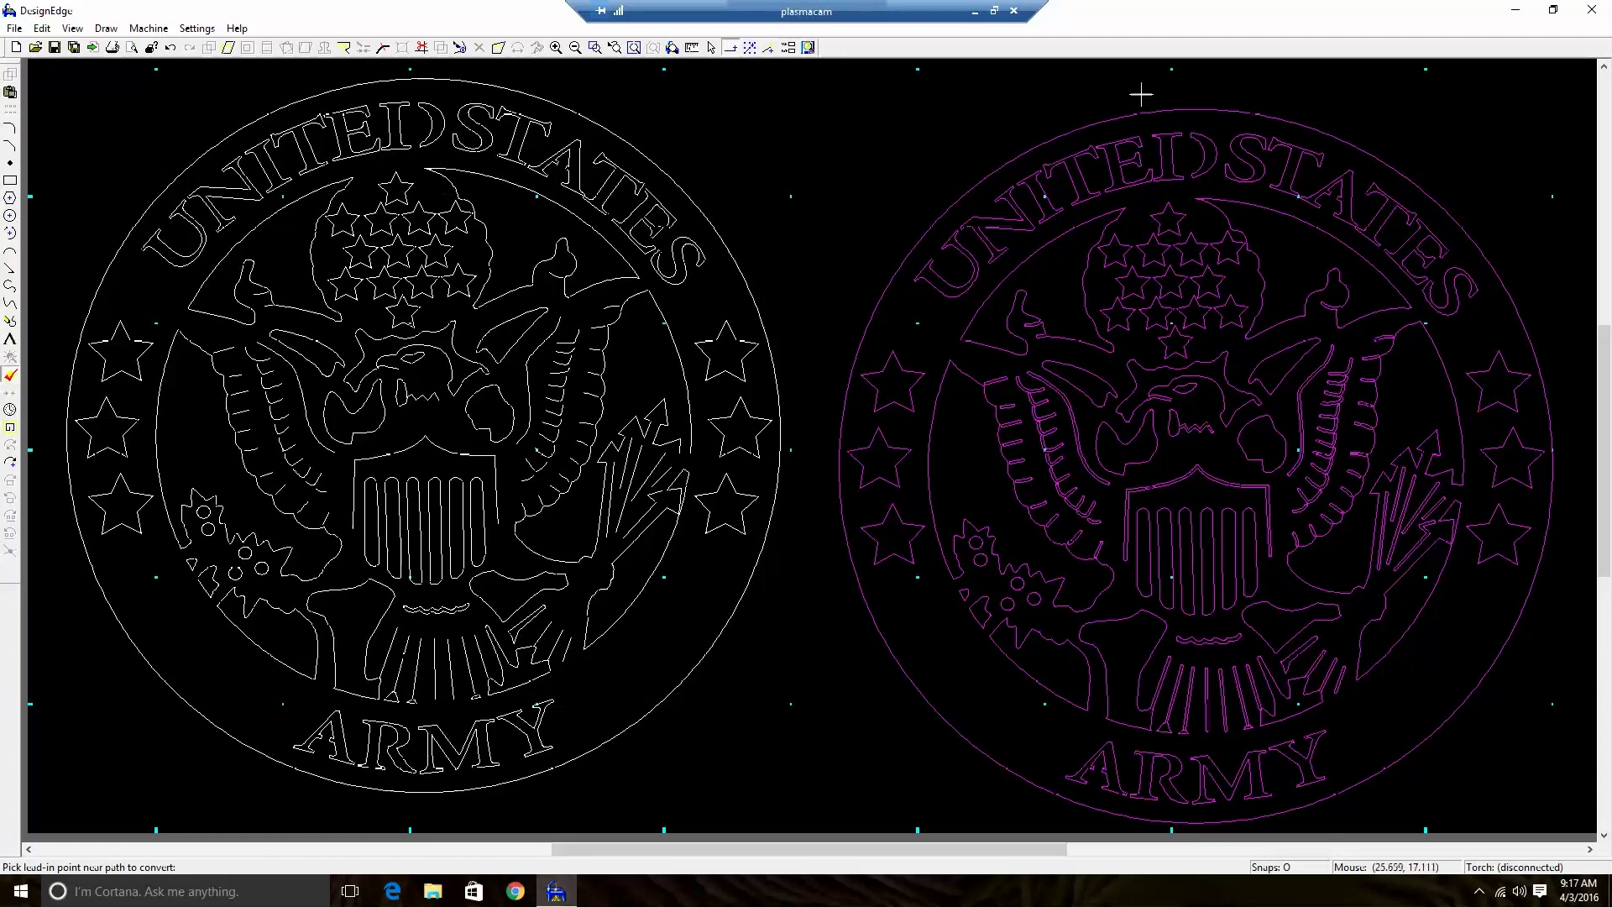
{"action": "left_click", "coordinate": [1187, 102]}
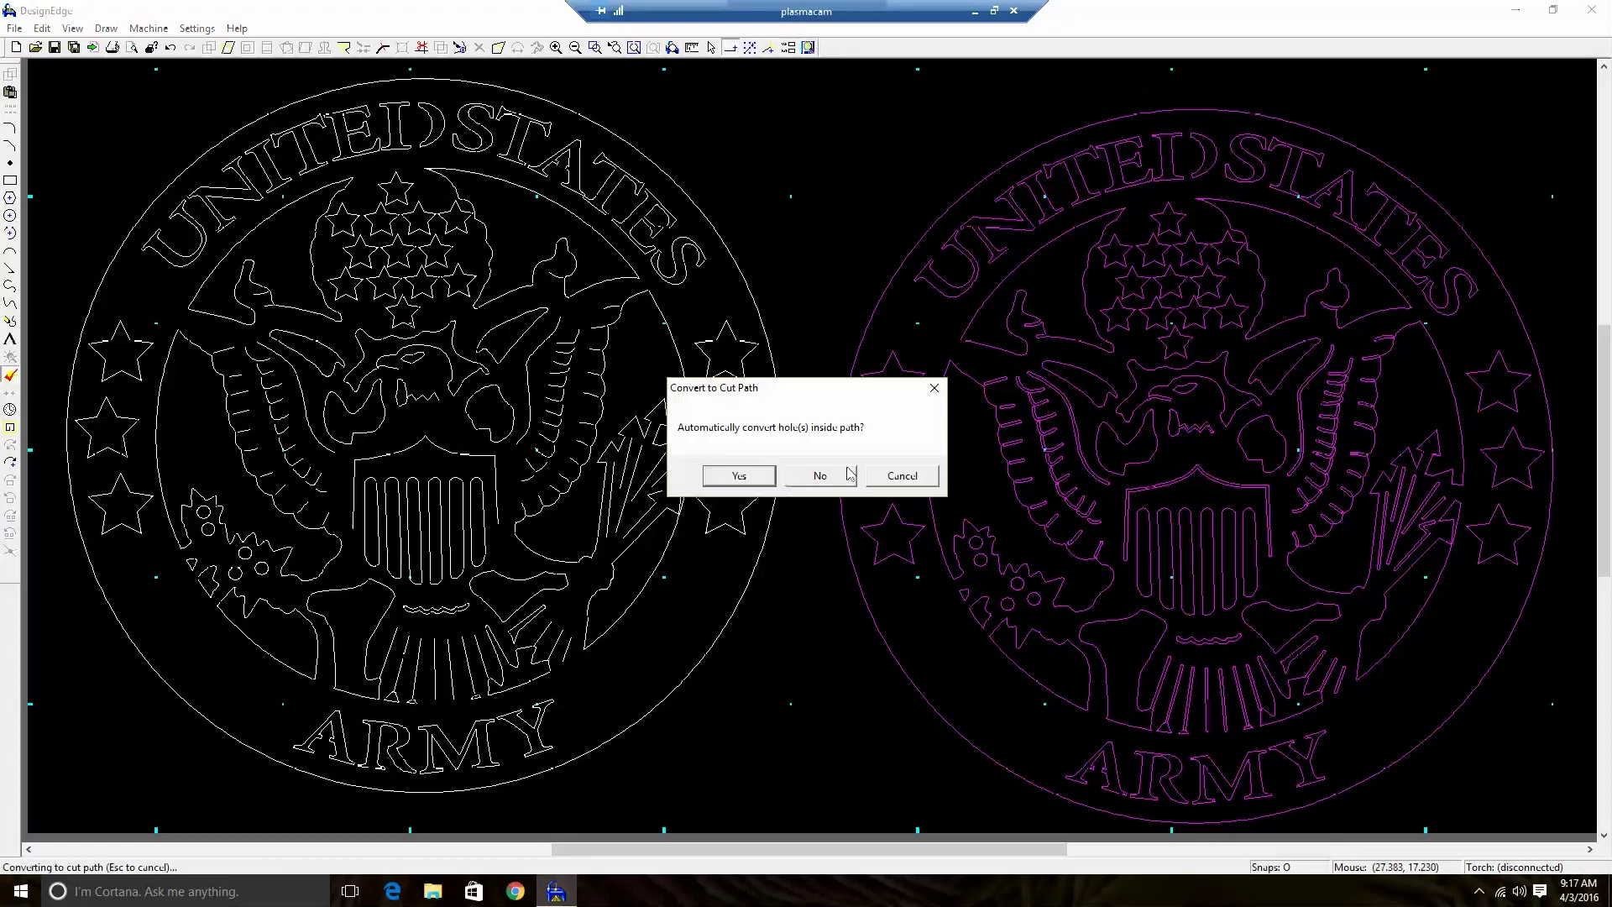
{"action": "left_click", "coordinate": [729, 477]}
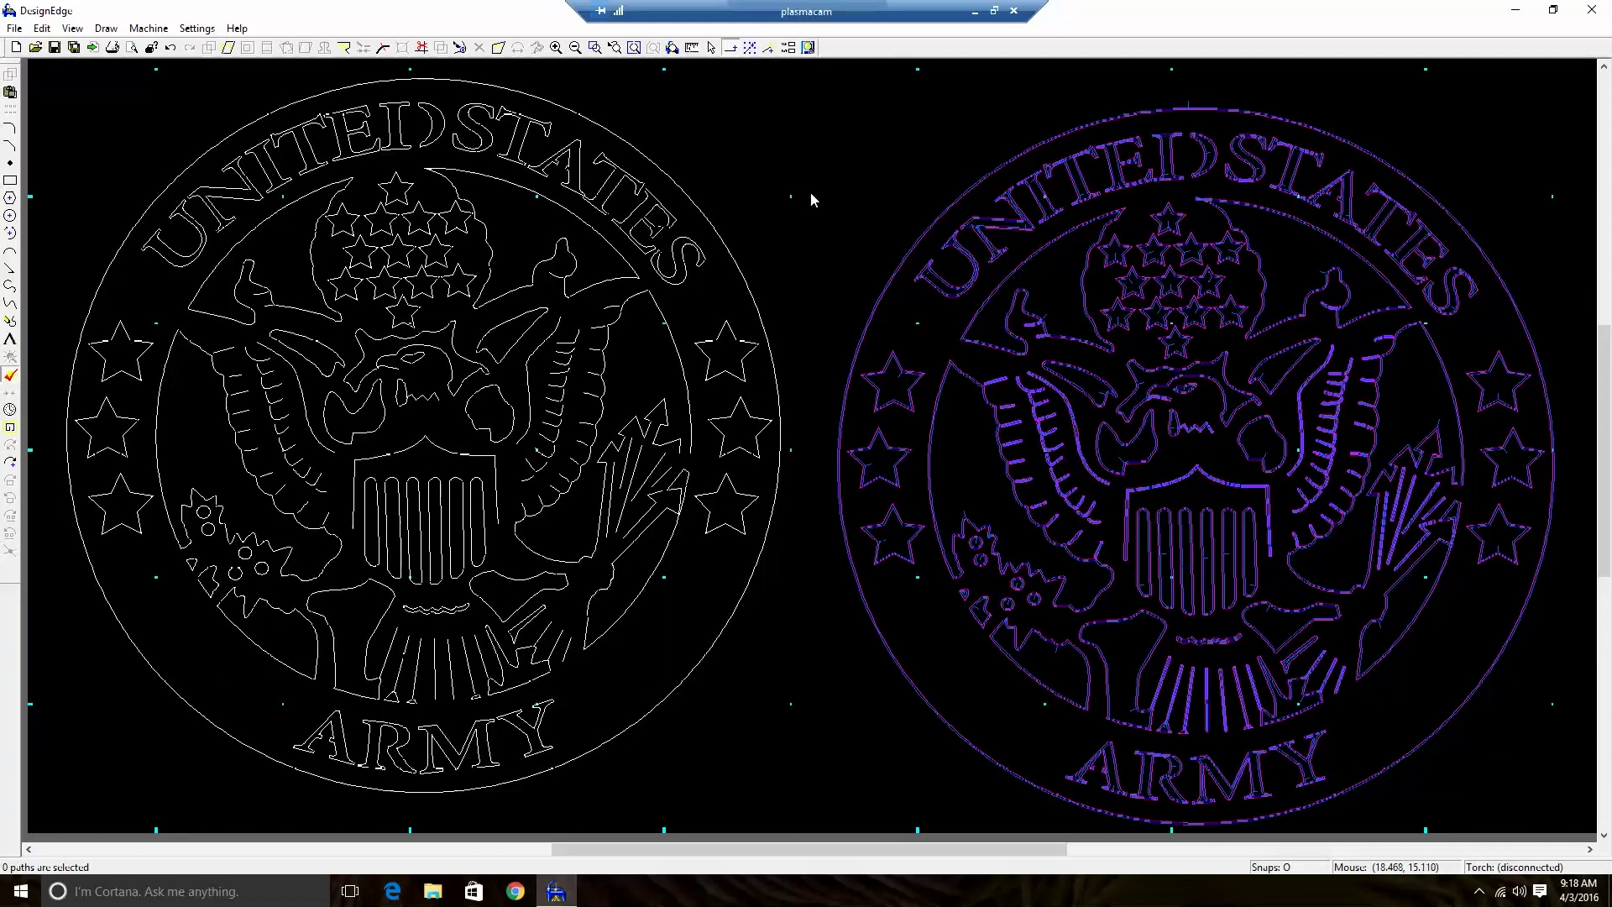
Start a new drawing without saving changes and browse to the Sludge Coffee folder for import
{"action": "left_click", "coordinate": [15, 48]}
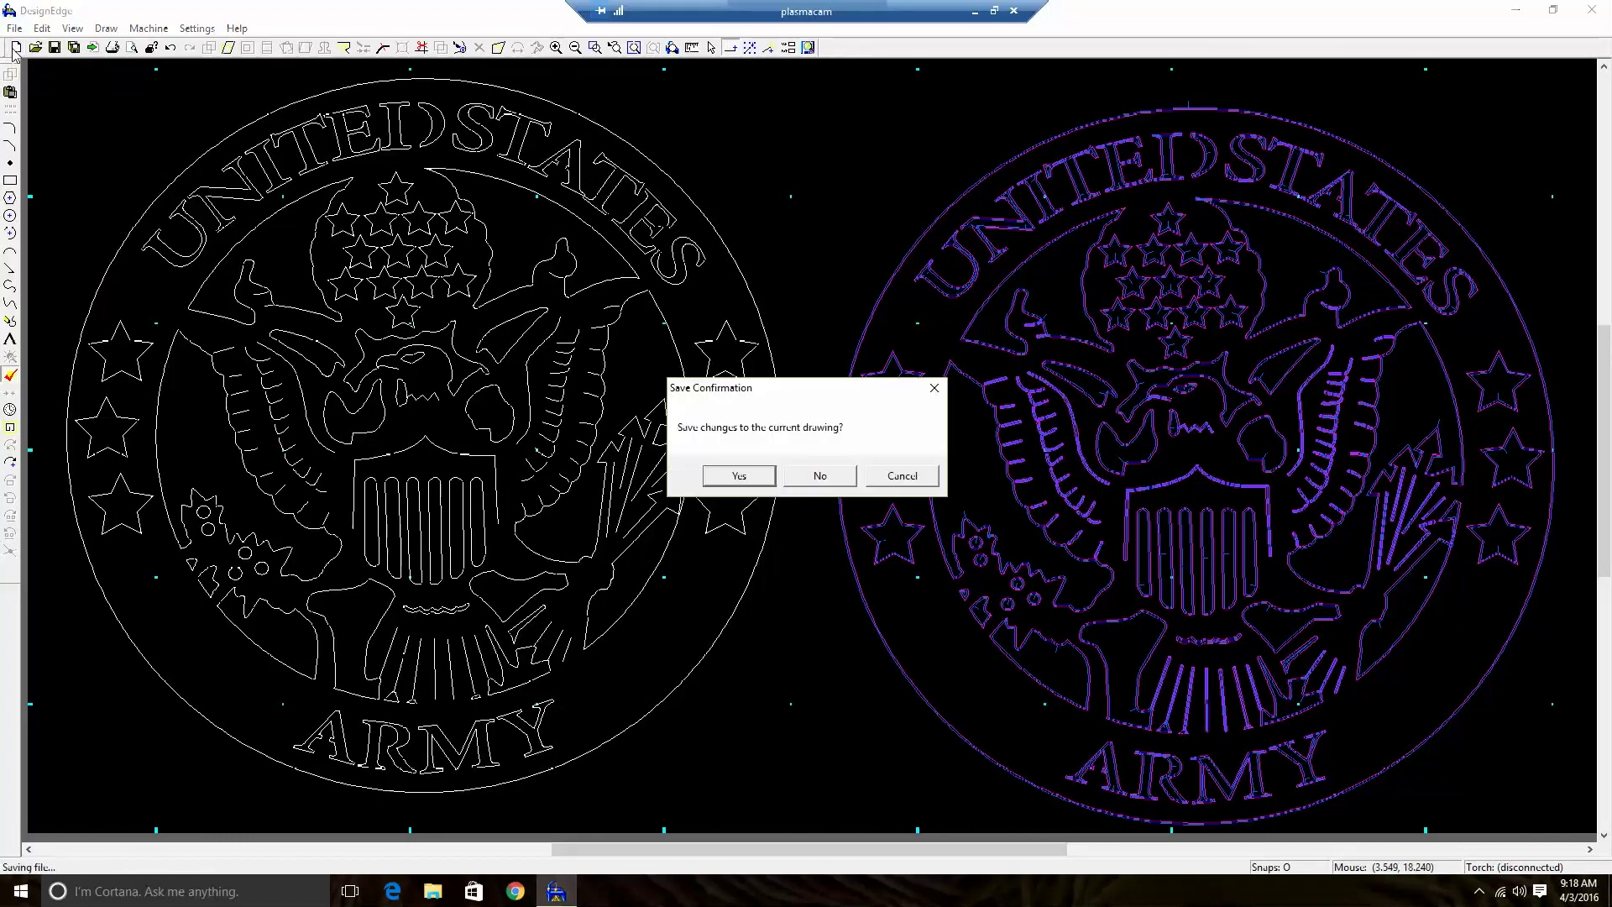
{"action": "left_click", "coordinate": [808, 478]}
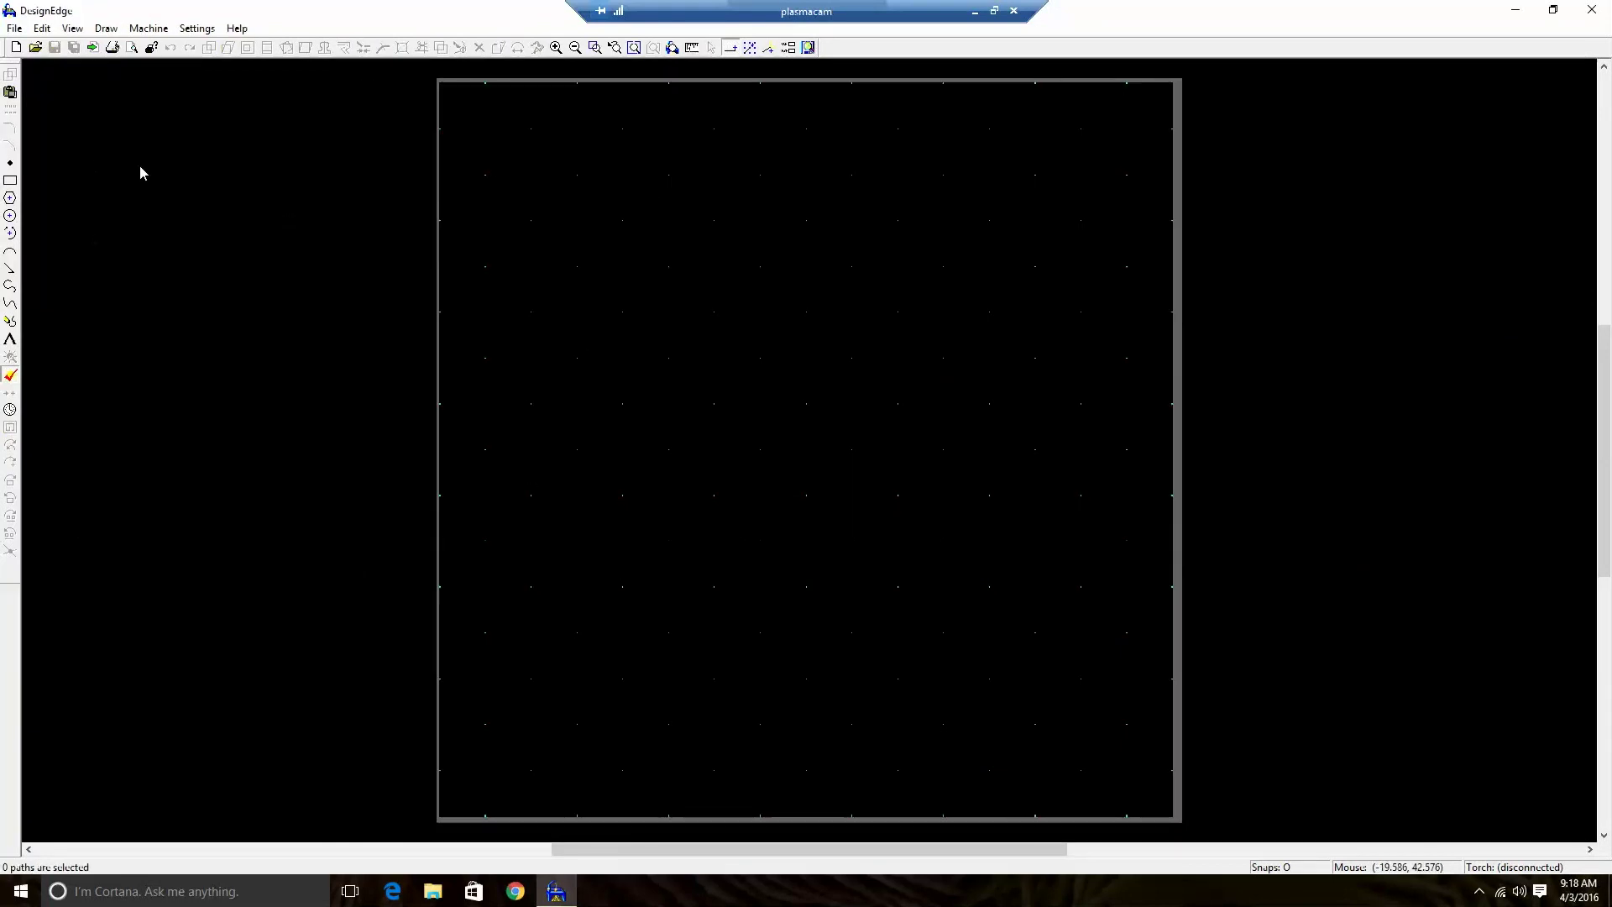
{"action": "left_click", "coordinate": [14, 28]}
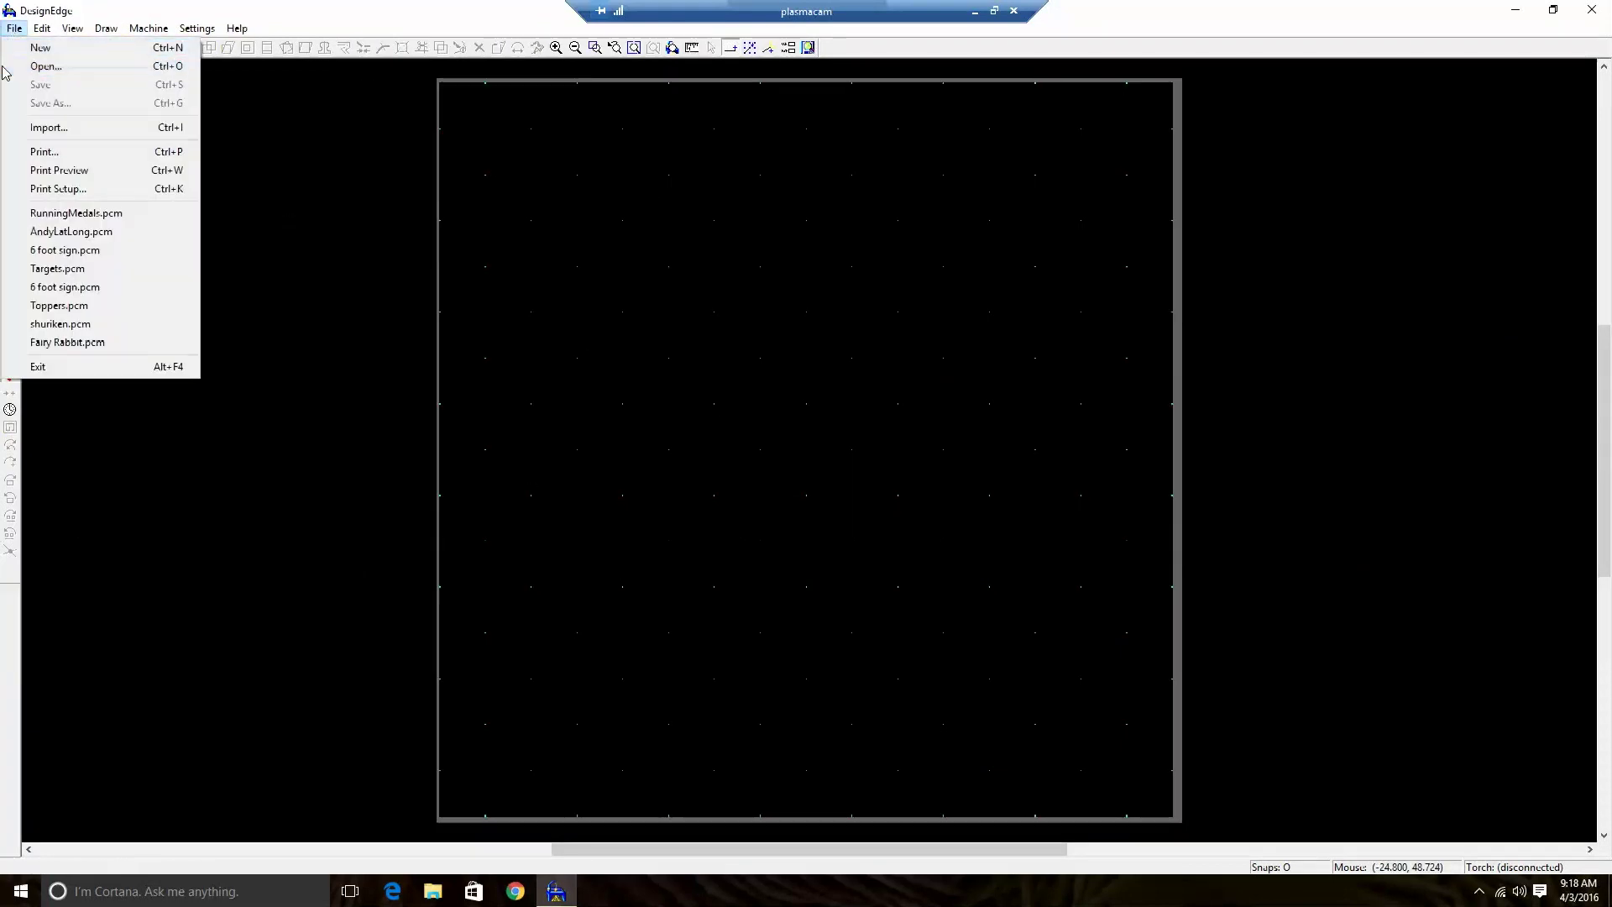
{"action": "left_click", "coordinate": [68, 128]}
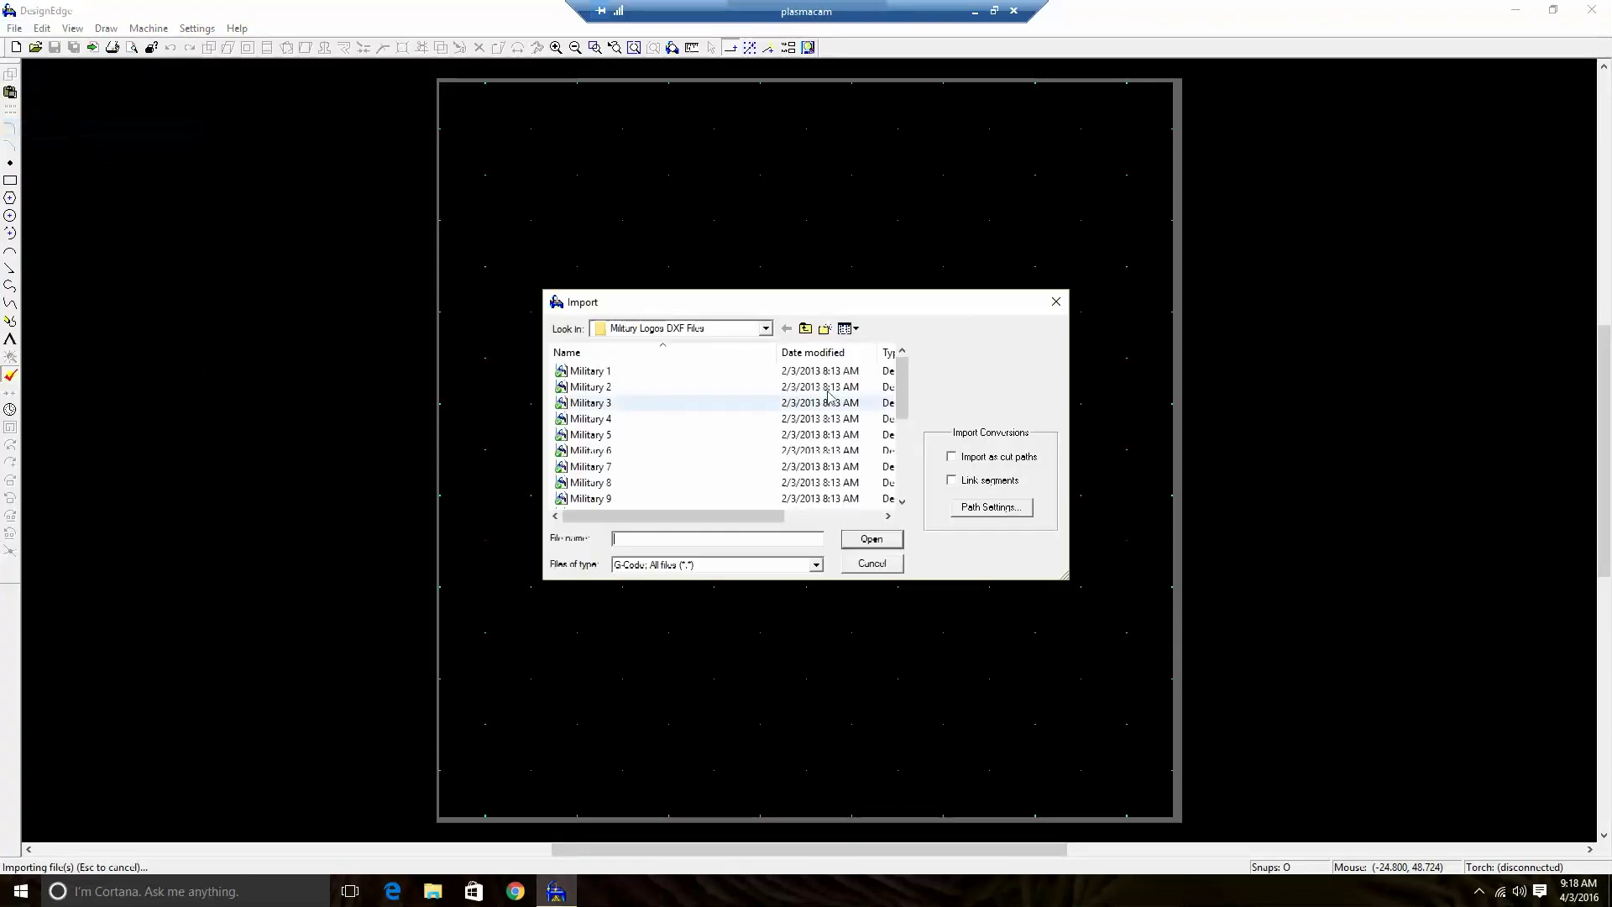
{"action": "left_click", "coordinate": [805, 328]}
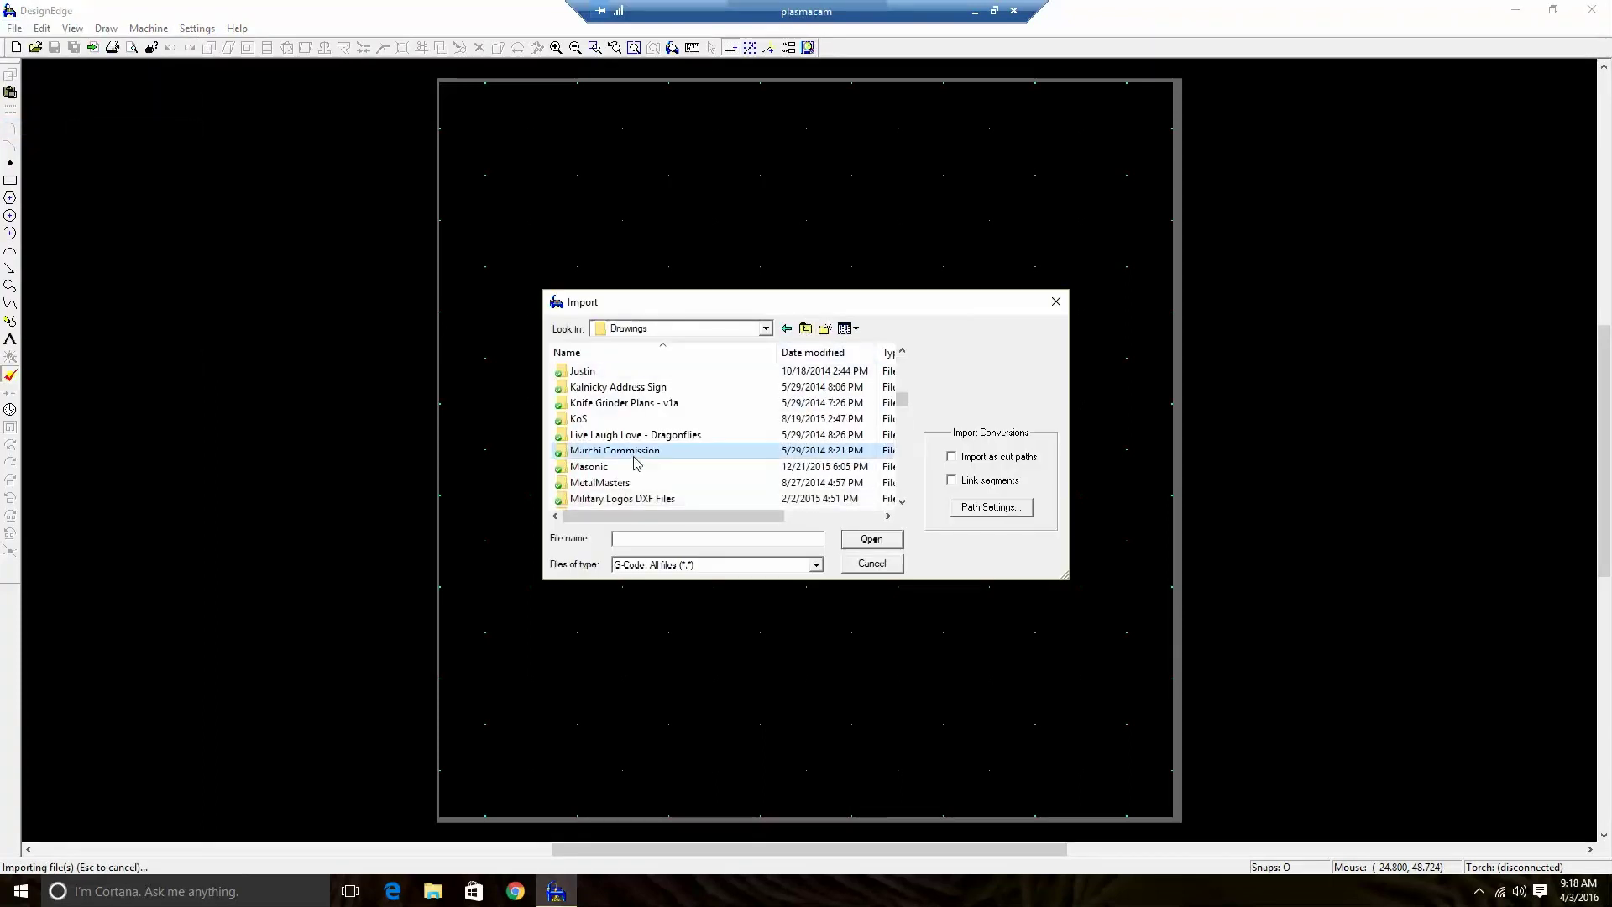
{"action": "scroll", "coordinate": [636, 462], "scroll_direction": "down", "scroll_amount": 3}
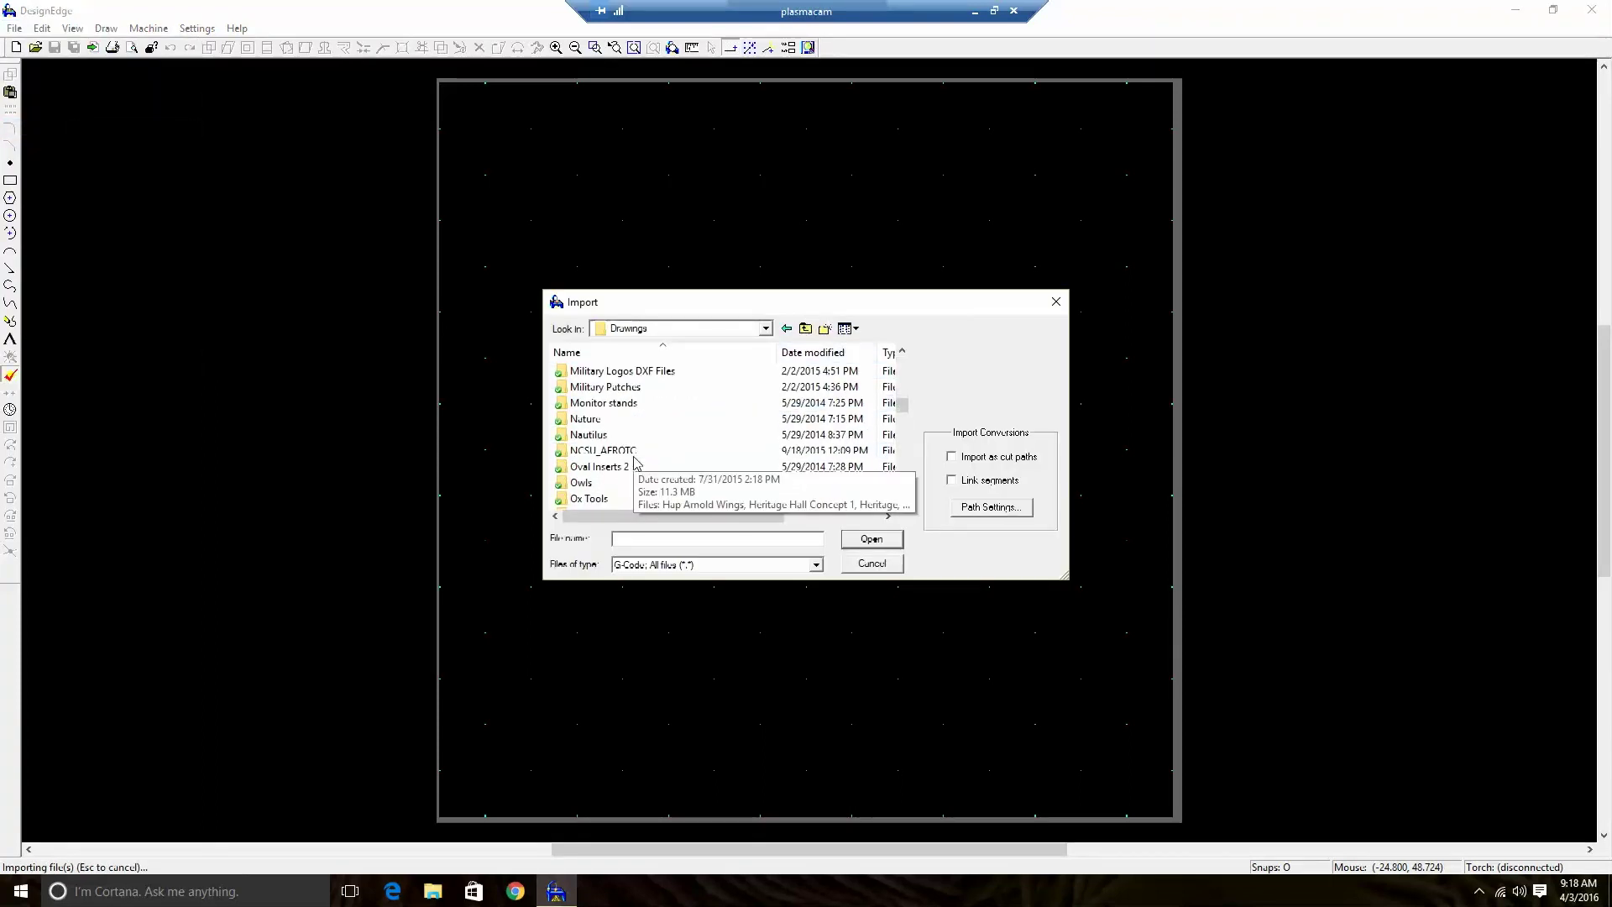
{"action": "scroll", "coordinate": [636, 461], "scroll_direction": "down", "scroll_amount": 5}
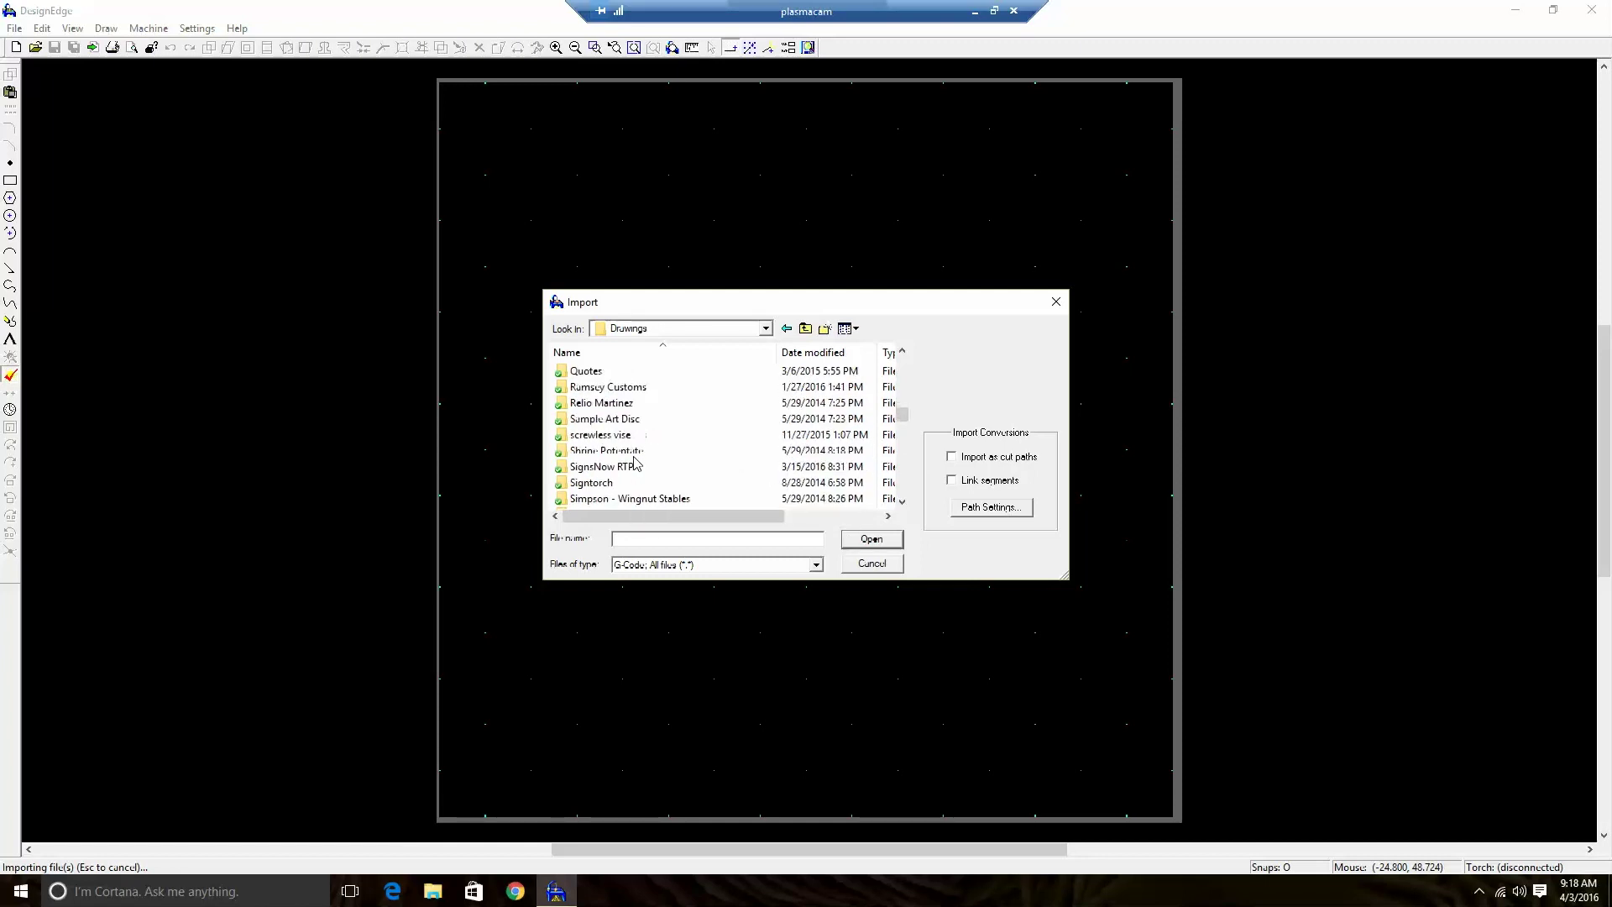
{"action": "scroll", "coordinate": [628, 441], "scroll_direction": "down", "scroll_amount": 1}
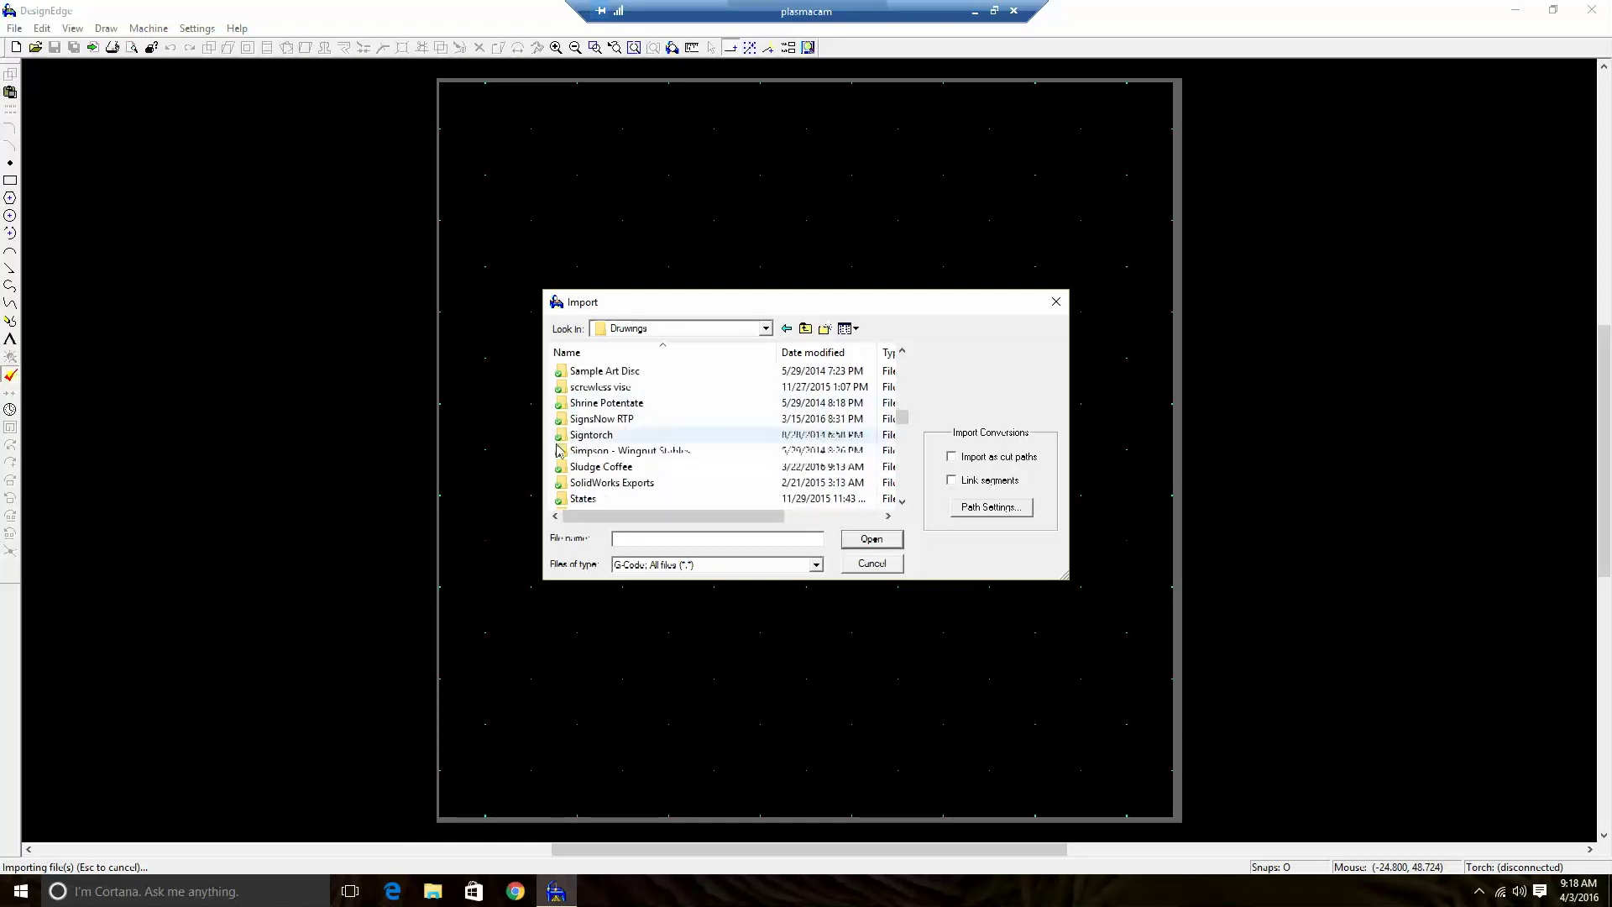
{"action": "double_click", "coordinate": [618, 468]}
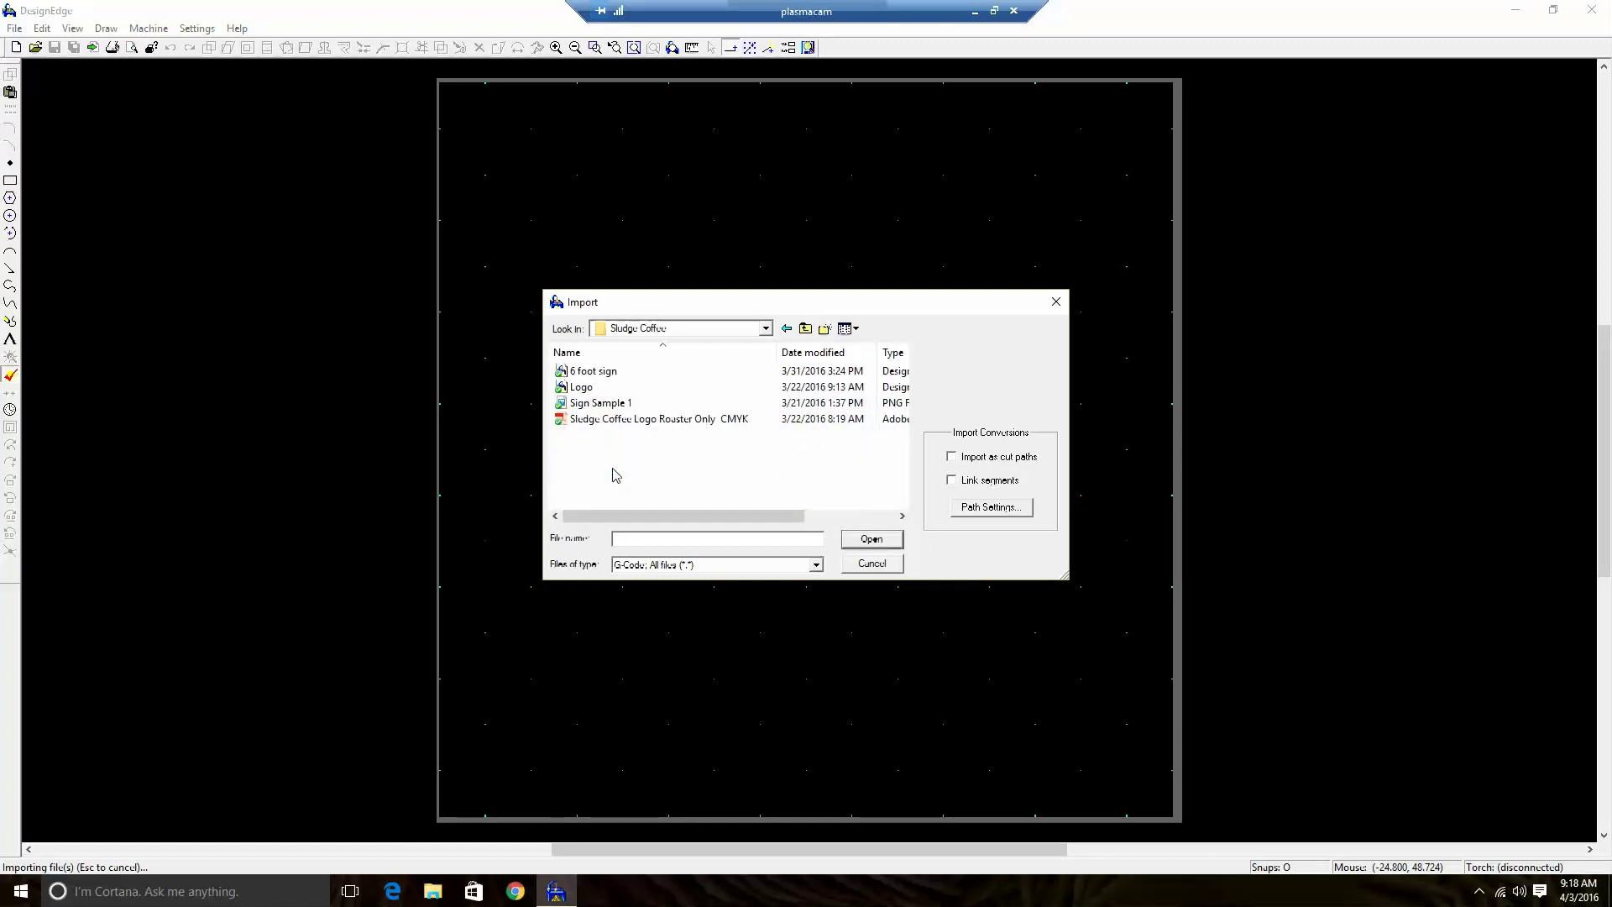
Import the Logo file and convert all 308 paths to cut paths
{"action": "left_click", "coordinate": [582, 388]}
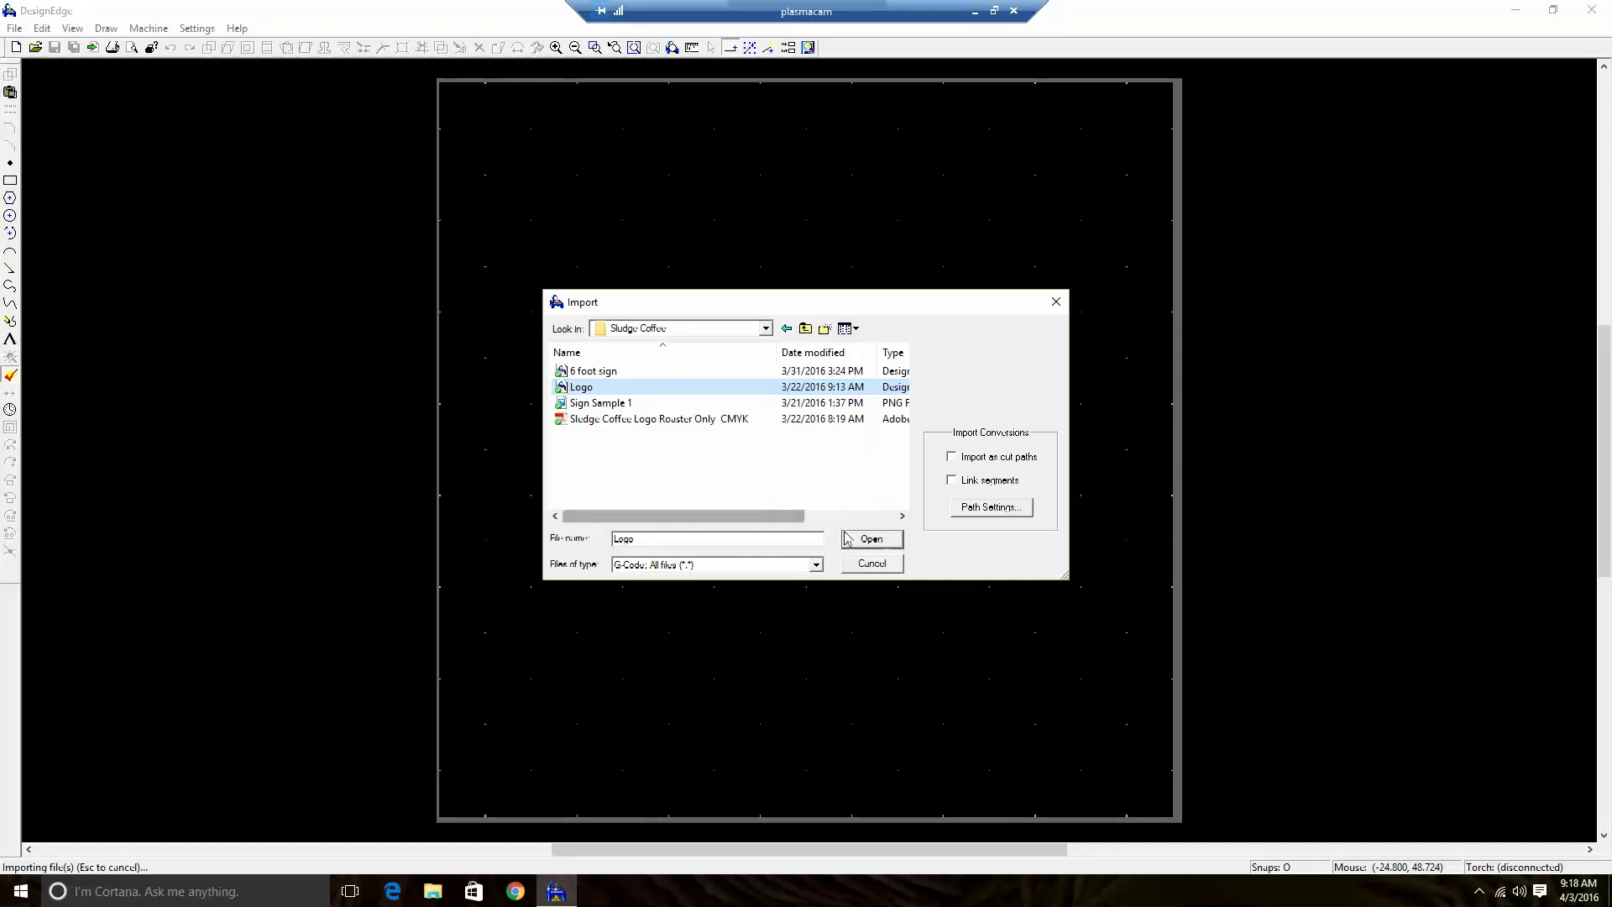
{"action": "left_click", "coordinate": [878, 540]}
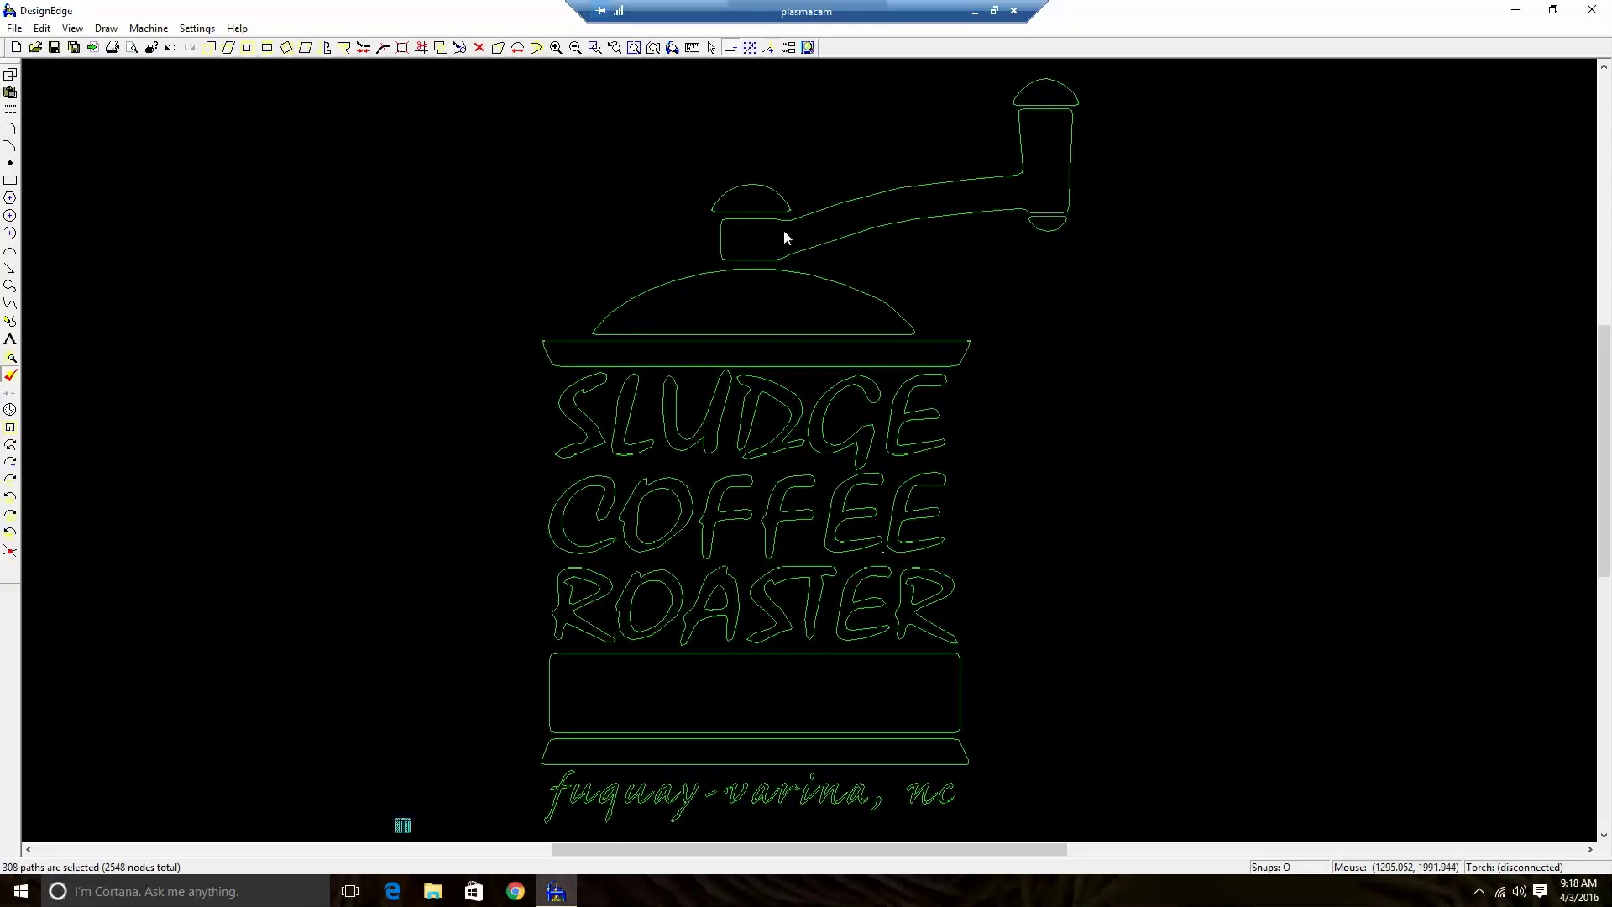
{"action": "left_click", "coordinate": [468, 240]}
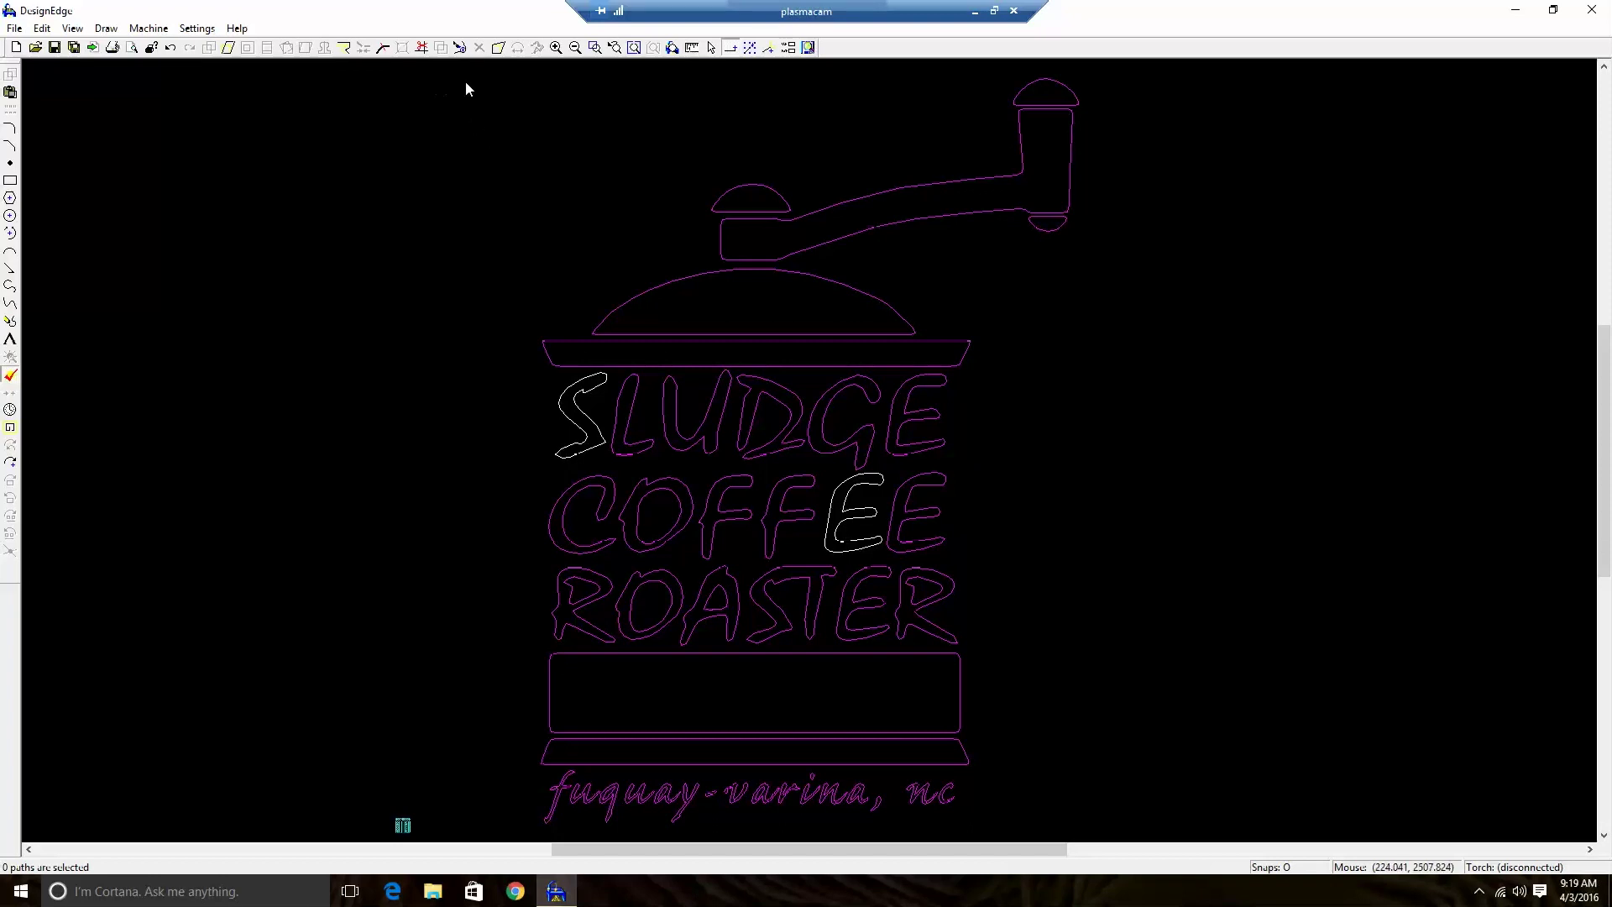
{"action": "mouse_move", "coordinate": [448, 66]}
{"action": "left_mouse_down"}
{"action": "mouse_move", "coordinate": [474, 237]}
{"action": "mouse_move", "coordinate": [990, 648]}
{"action": "mouse_move", "coordinate": [1171, 841]}
{"action": "left_mouse_up"}
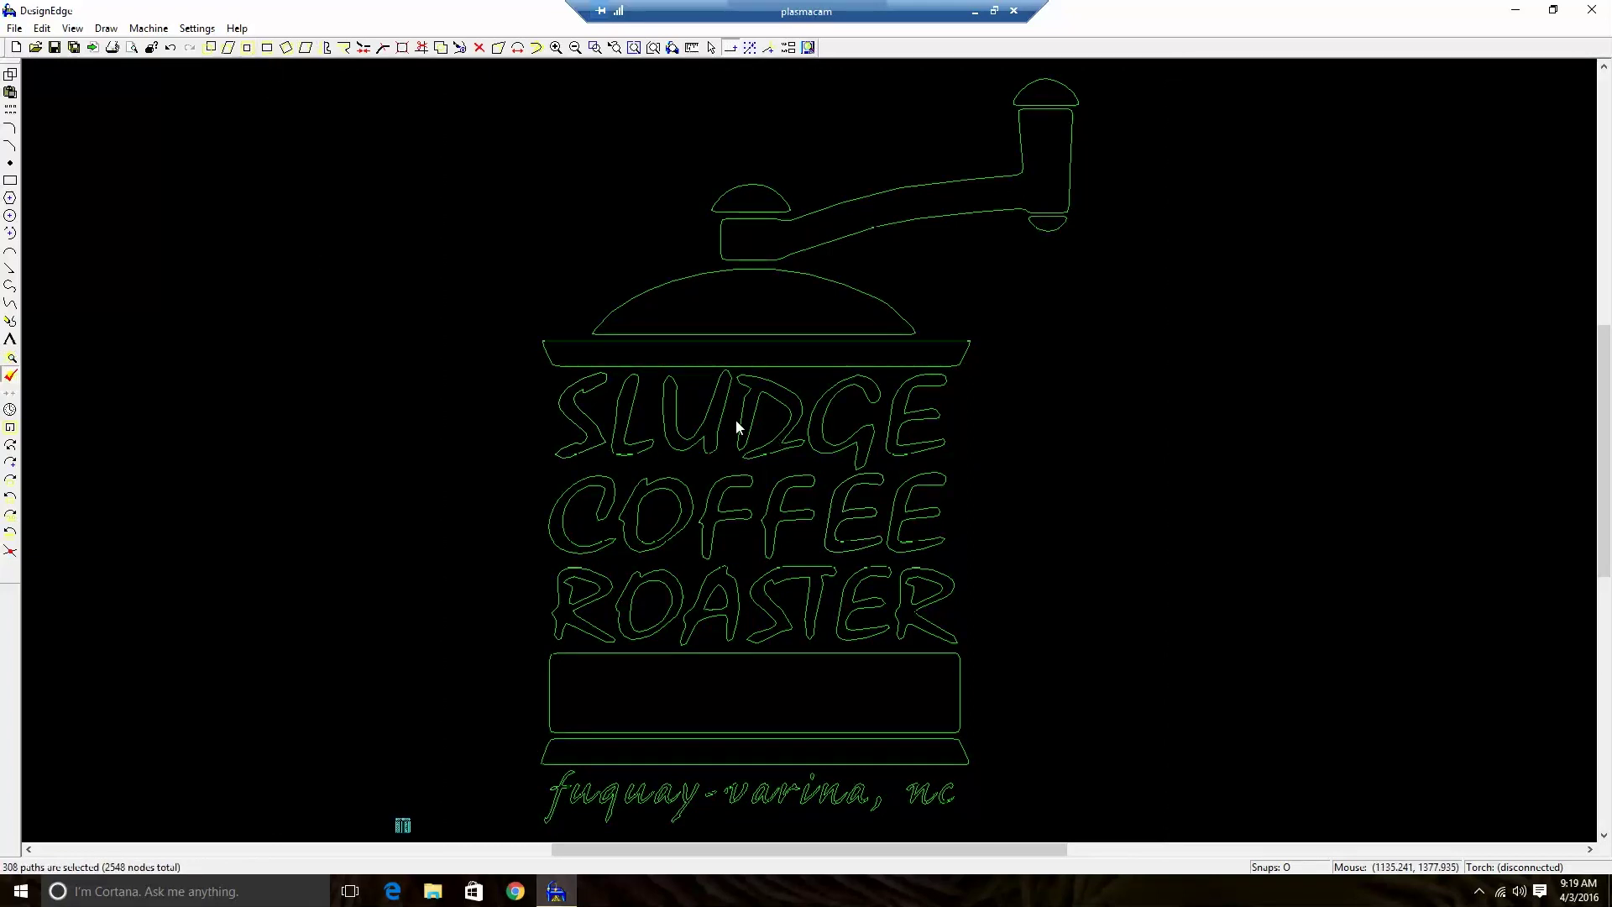
{"action": "left_click", "coordinate": [573, 250]}
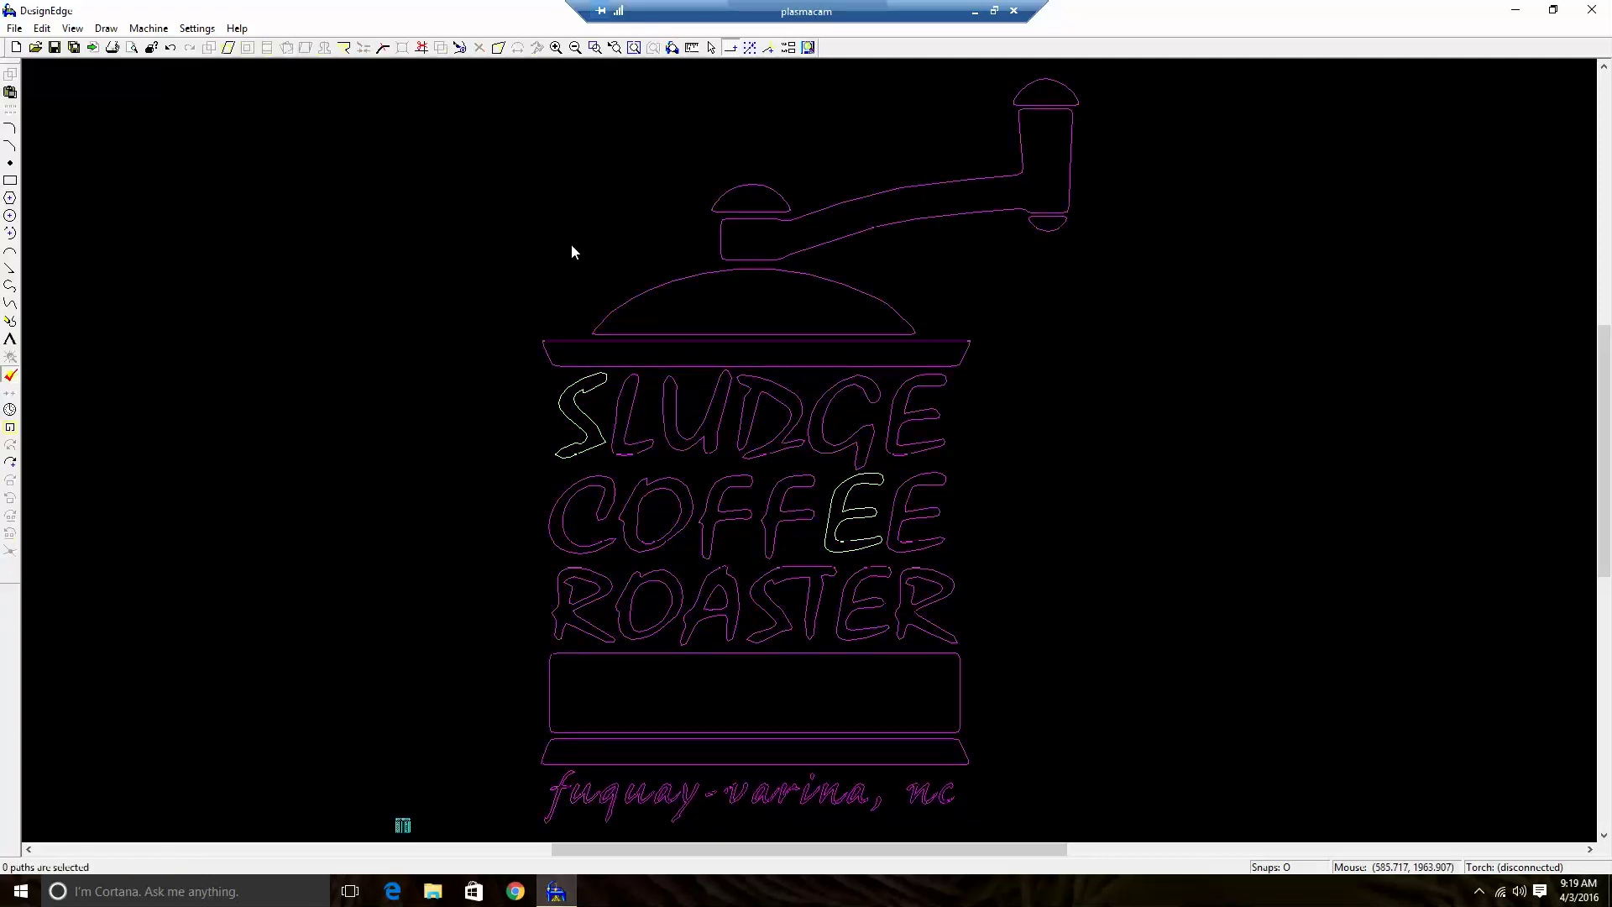
{"action": "left_click", "coordinate": [563, 417]}
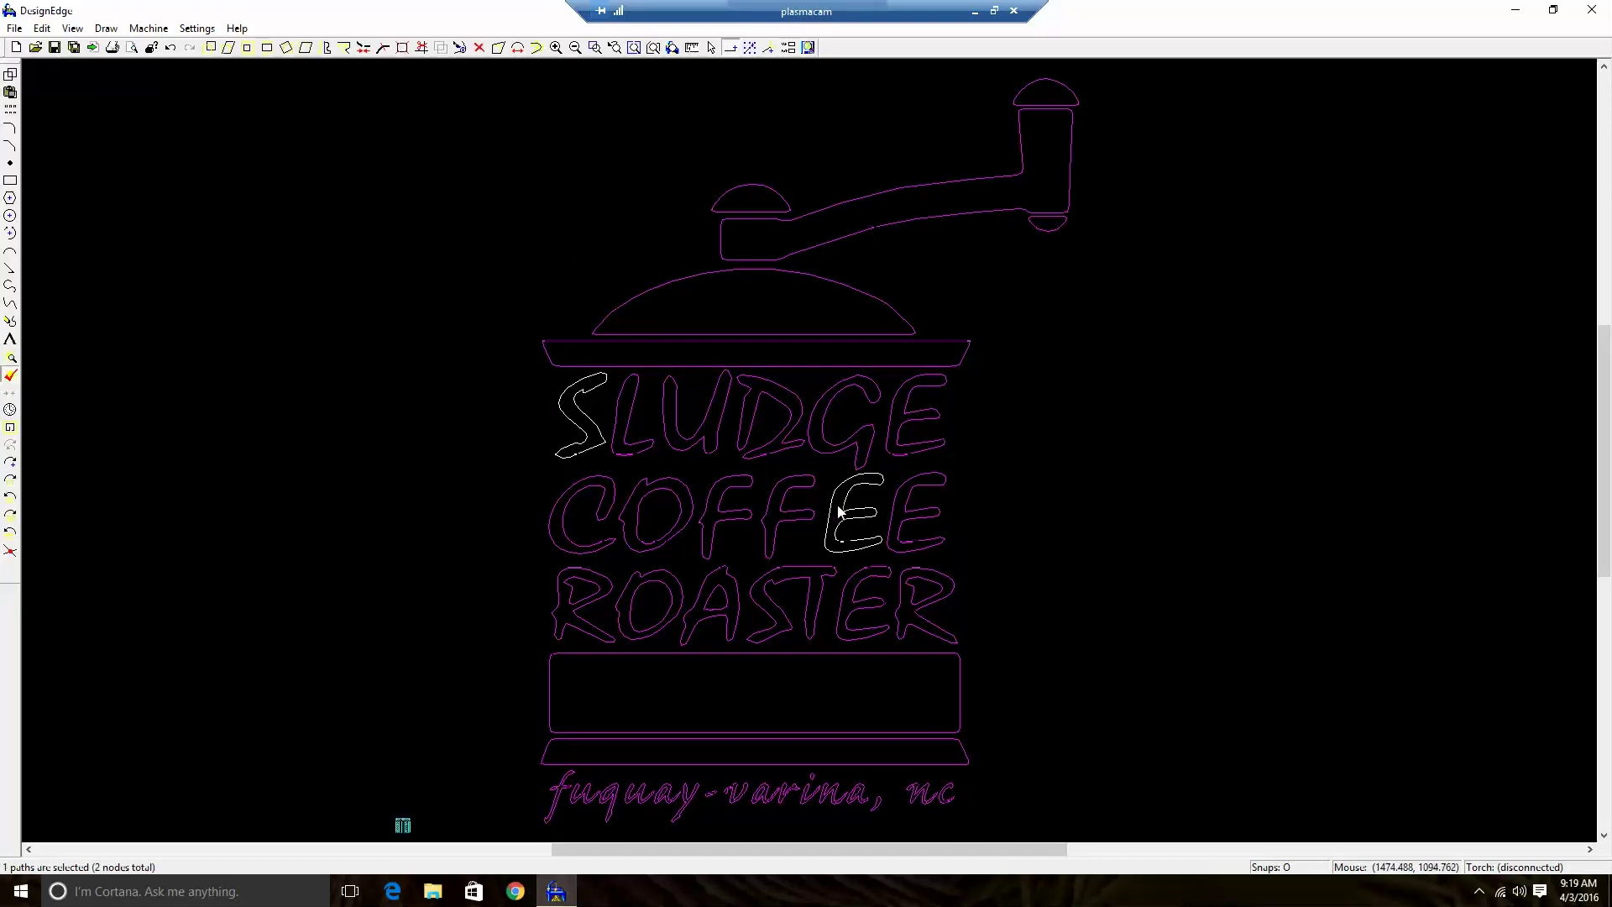
{"action": "left_click", "coordinate": [522, 366]}
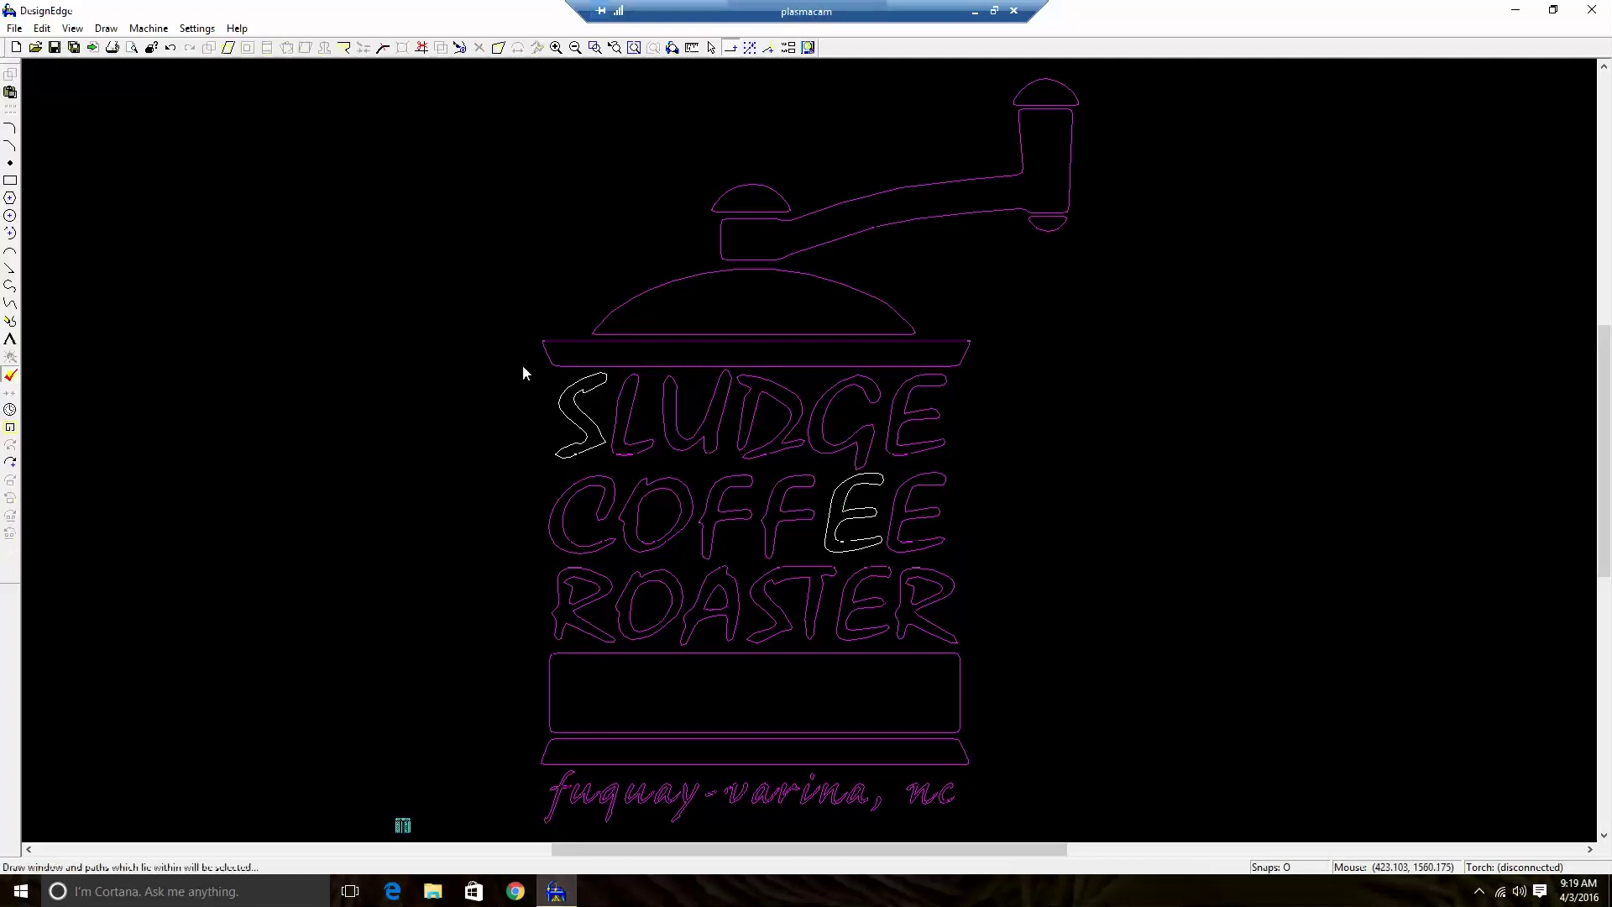
{"action": "left_click", "coordinate": [632, 408]}
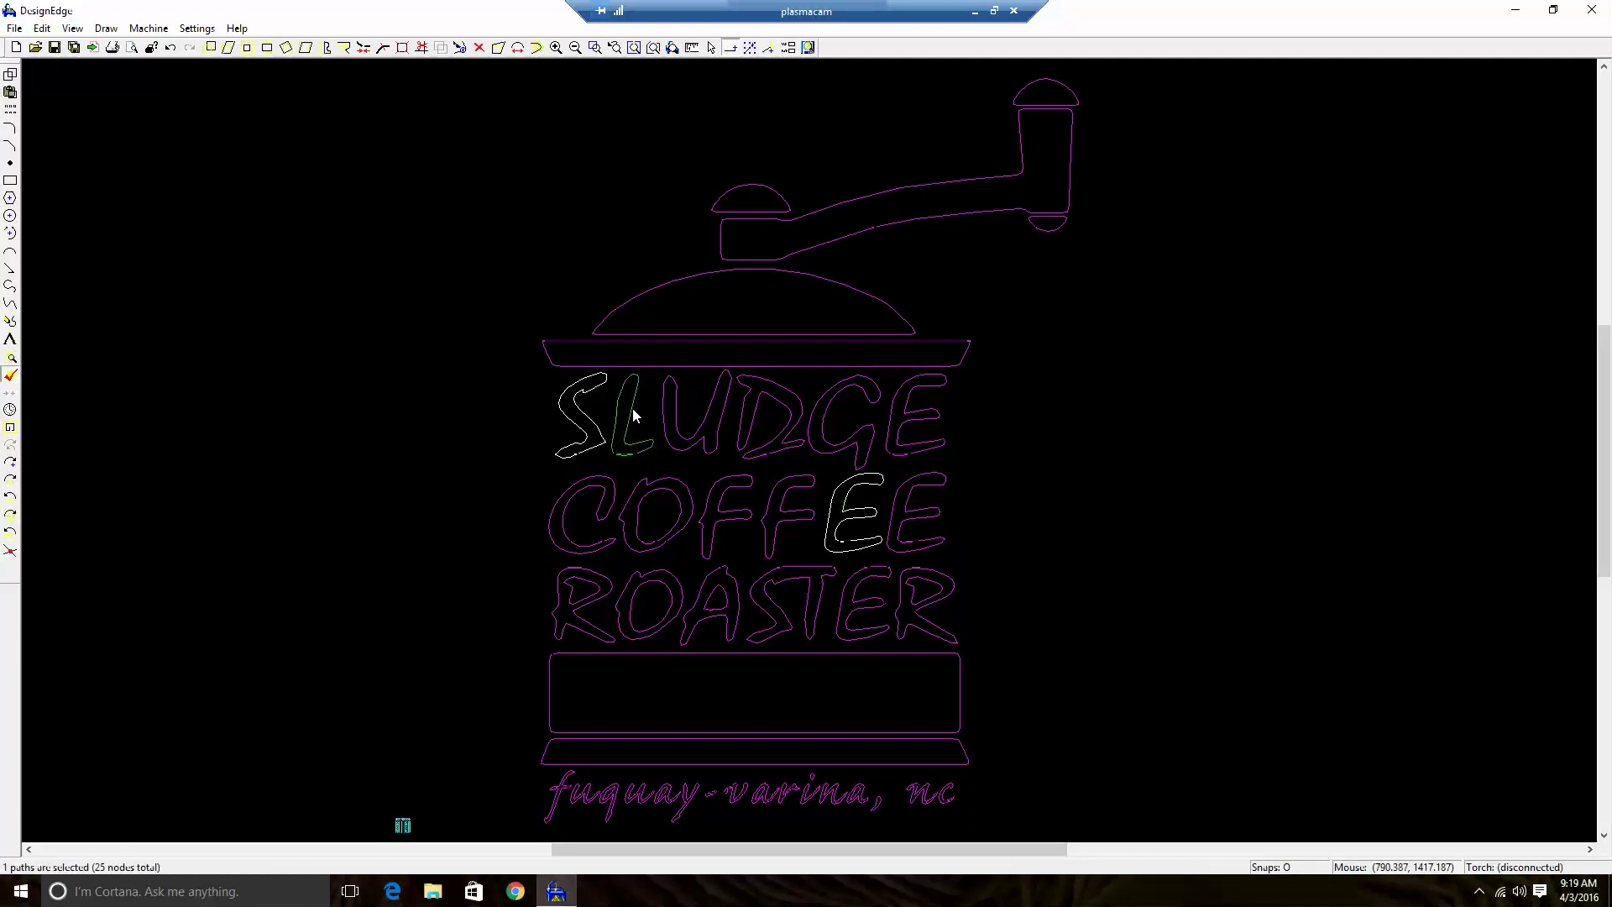
{"action": "left_click", "coordinate": [496, 348]}
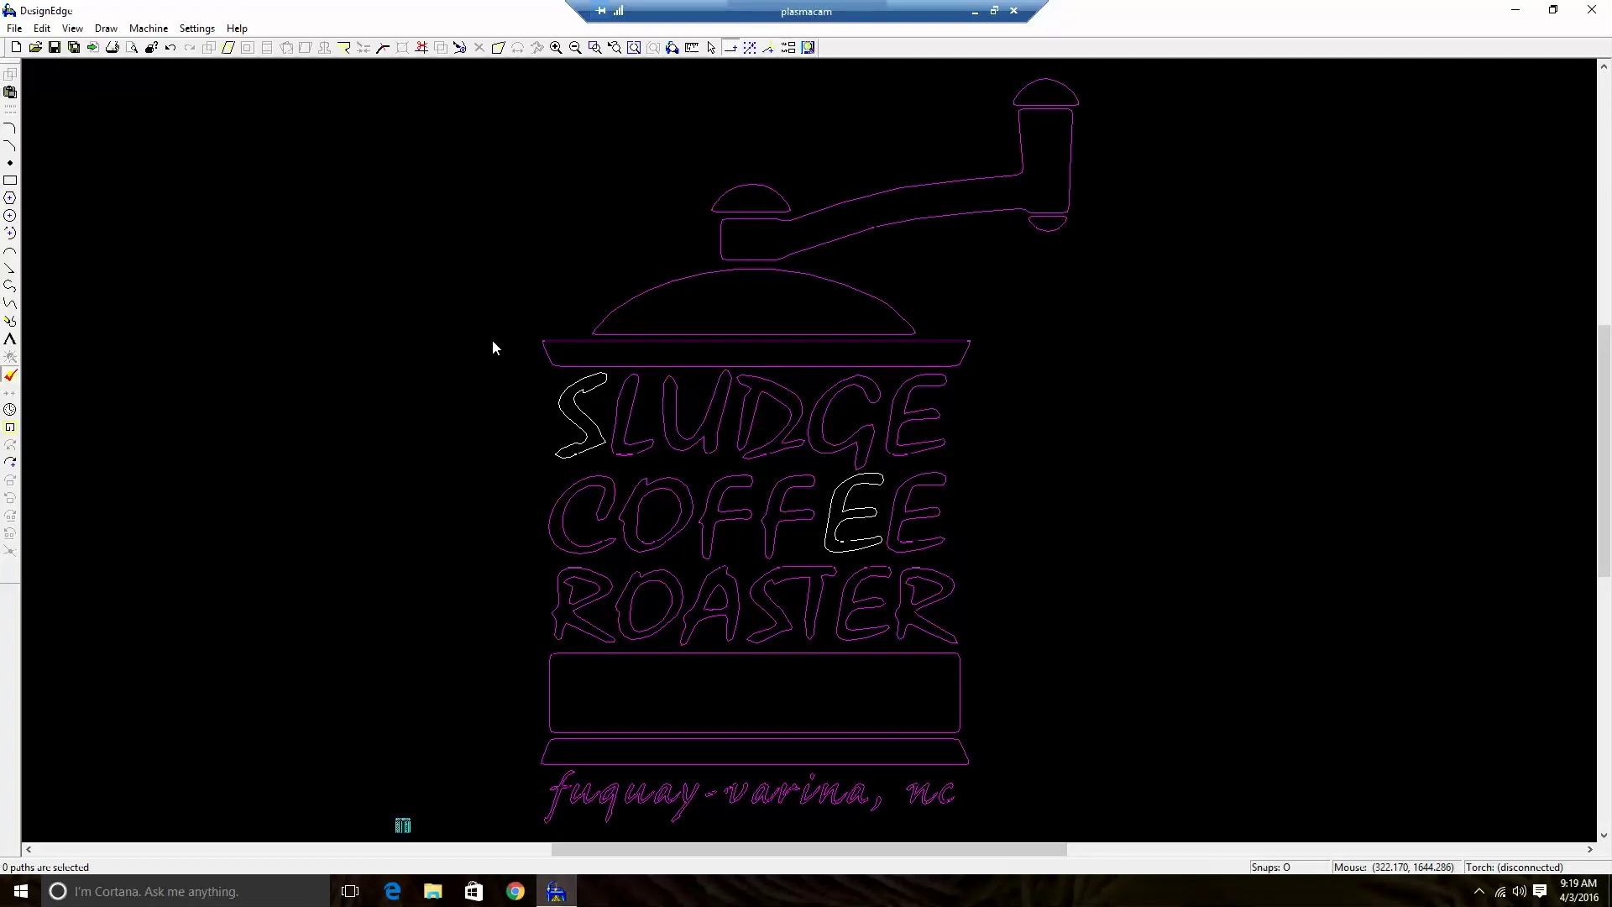
{"action": "left_click", "coordinate": [492, 340]}
Convert the window-selected lettering and the grinder's top band to cut paths, accepting beyond-area conversion
{"action": "mouse_move", "coordinate": [487, 311]}
{"action": "left_mouse_down"}
{"action": "mouse_move", "coordinate": [598, 510]}
{"action": "mouse_move", "coordinate": [1087, 633]}
{"action": "mouse_move", "coordinate": [1076, 722]}
{"action": "left_mouse_up"}
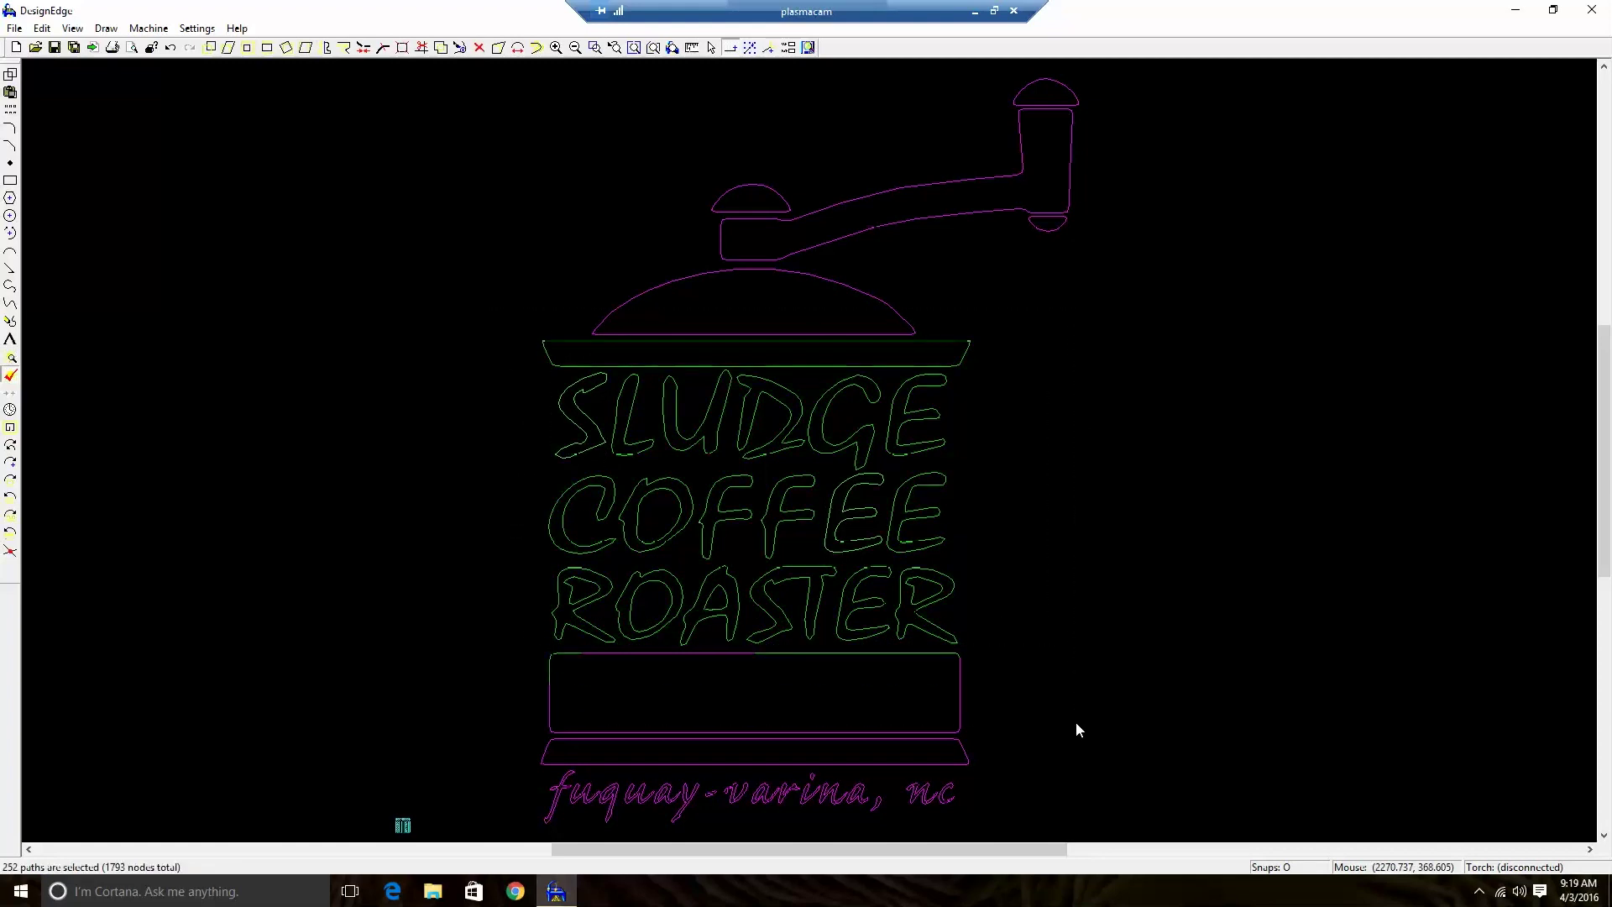
{"action": "left_click", "coordinate": [452, 230]}
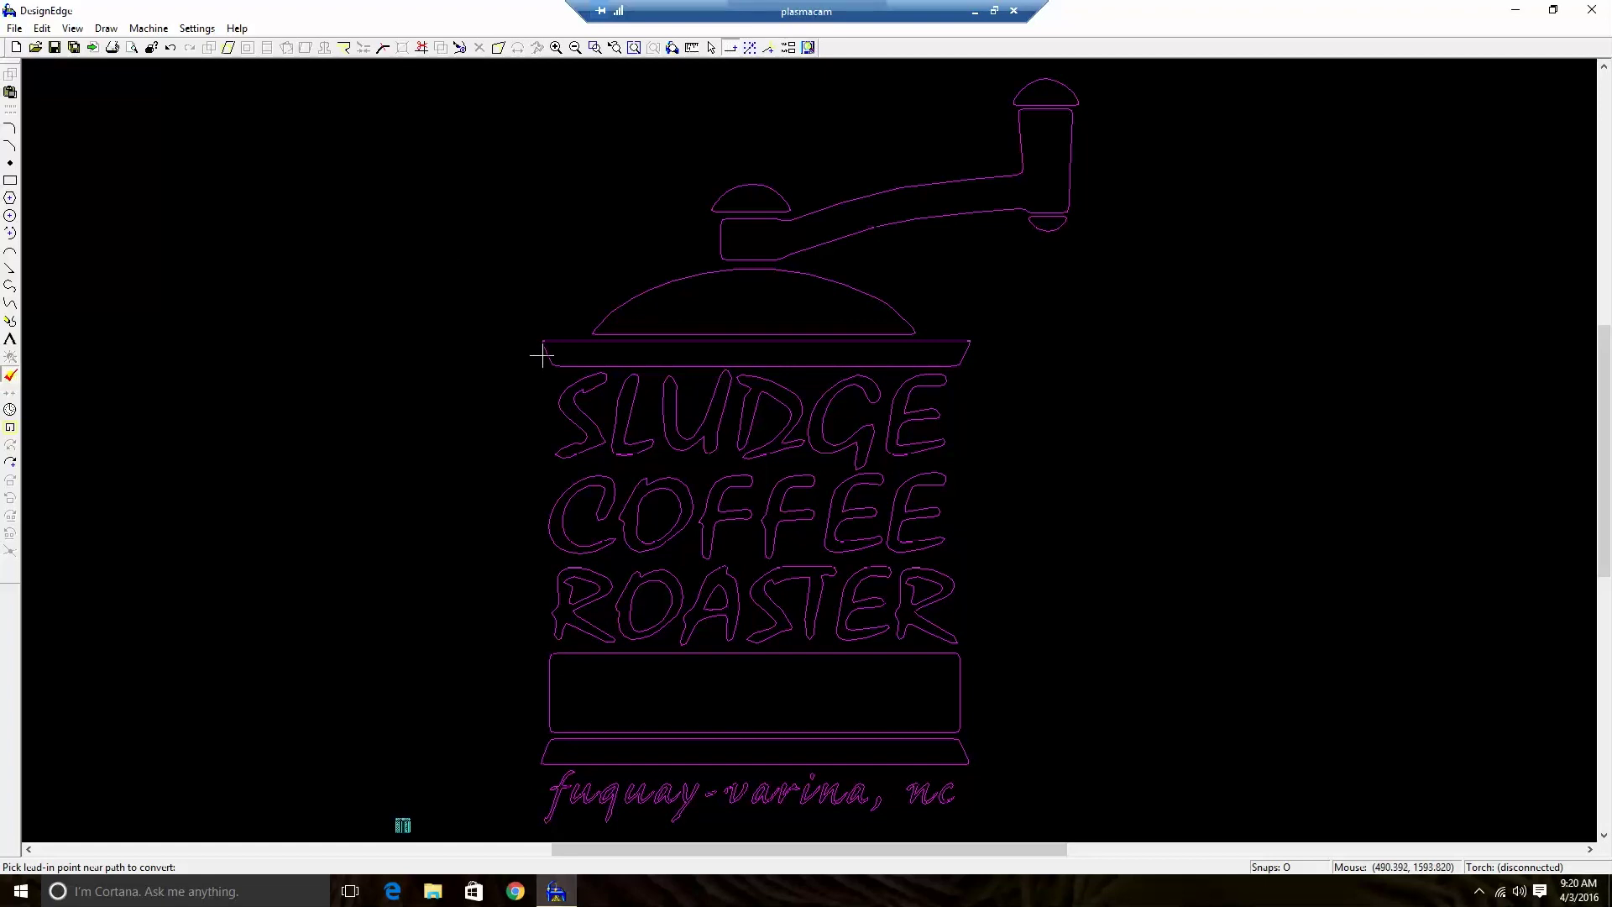
{"action": "left_click", "coordinate": [543, 356]}
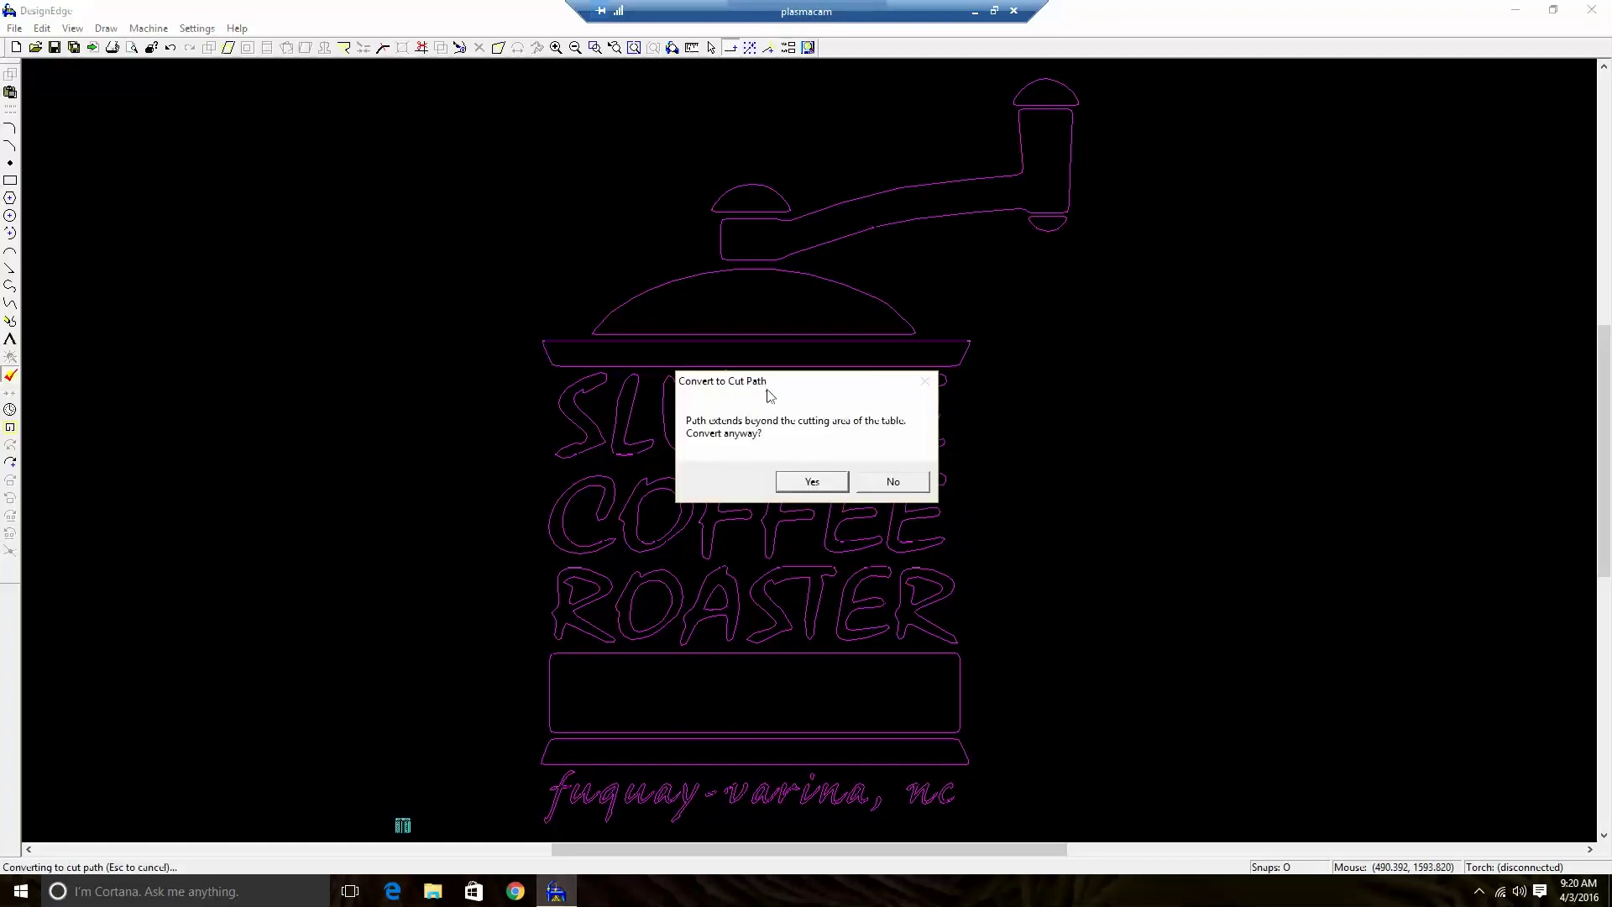
{"action": "left_click", "coordinate": [812, 481]}
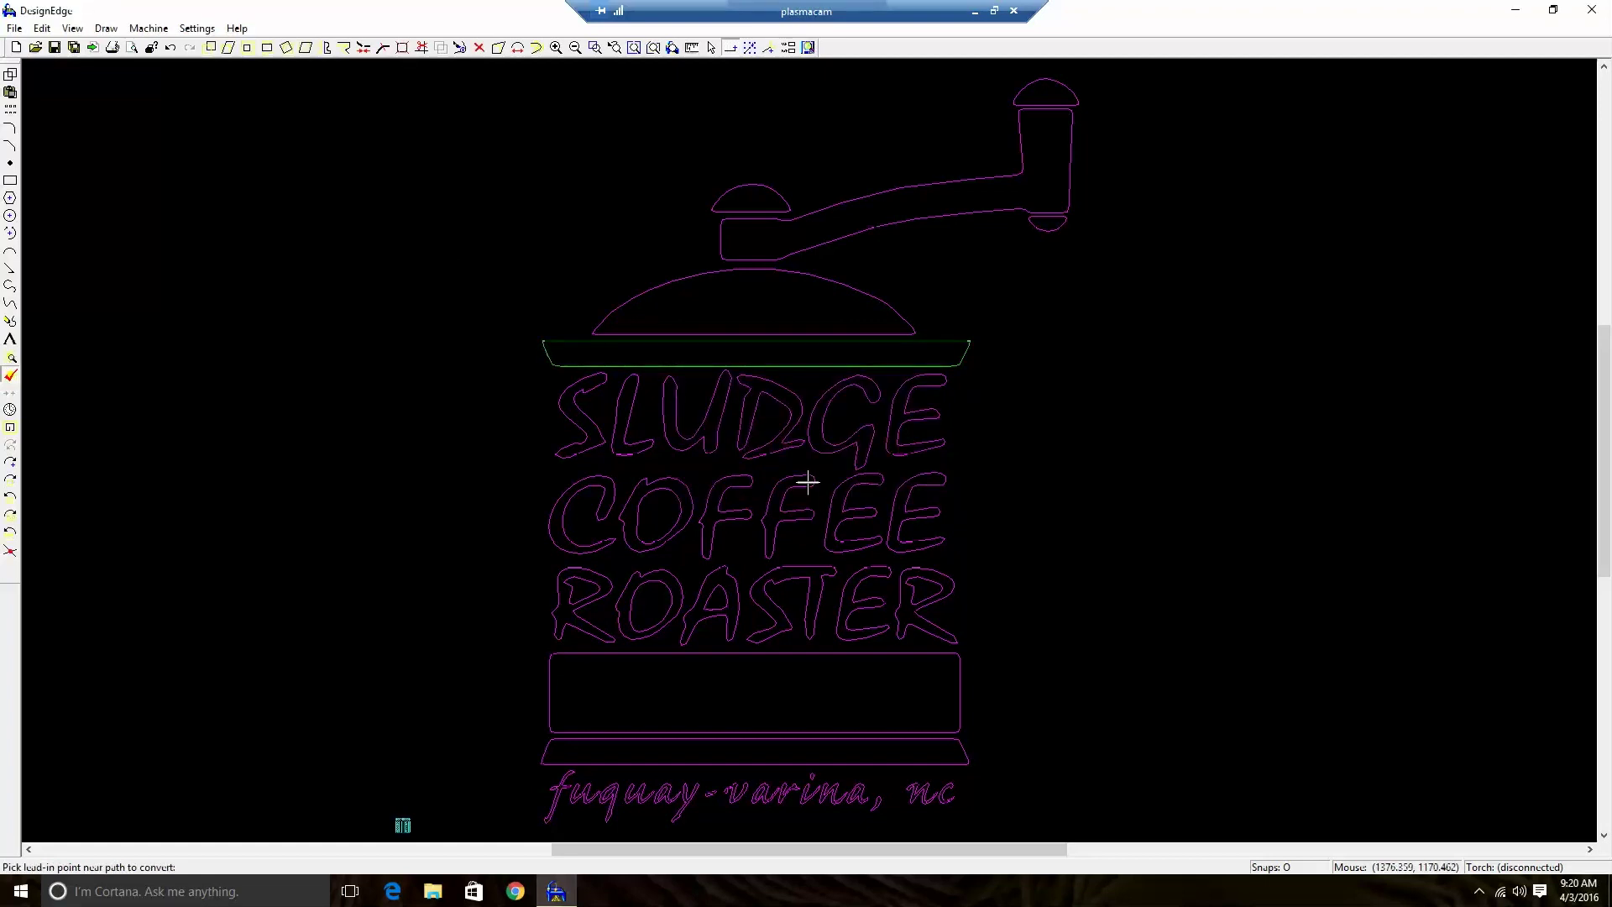
{"action": "left_click", "coordinate": [520, 361]}
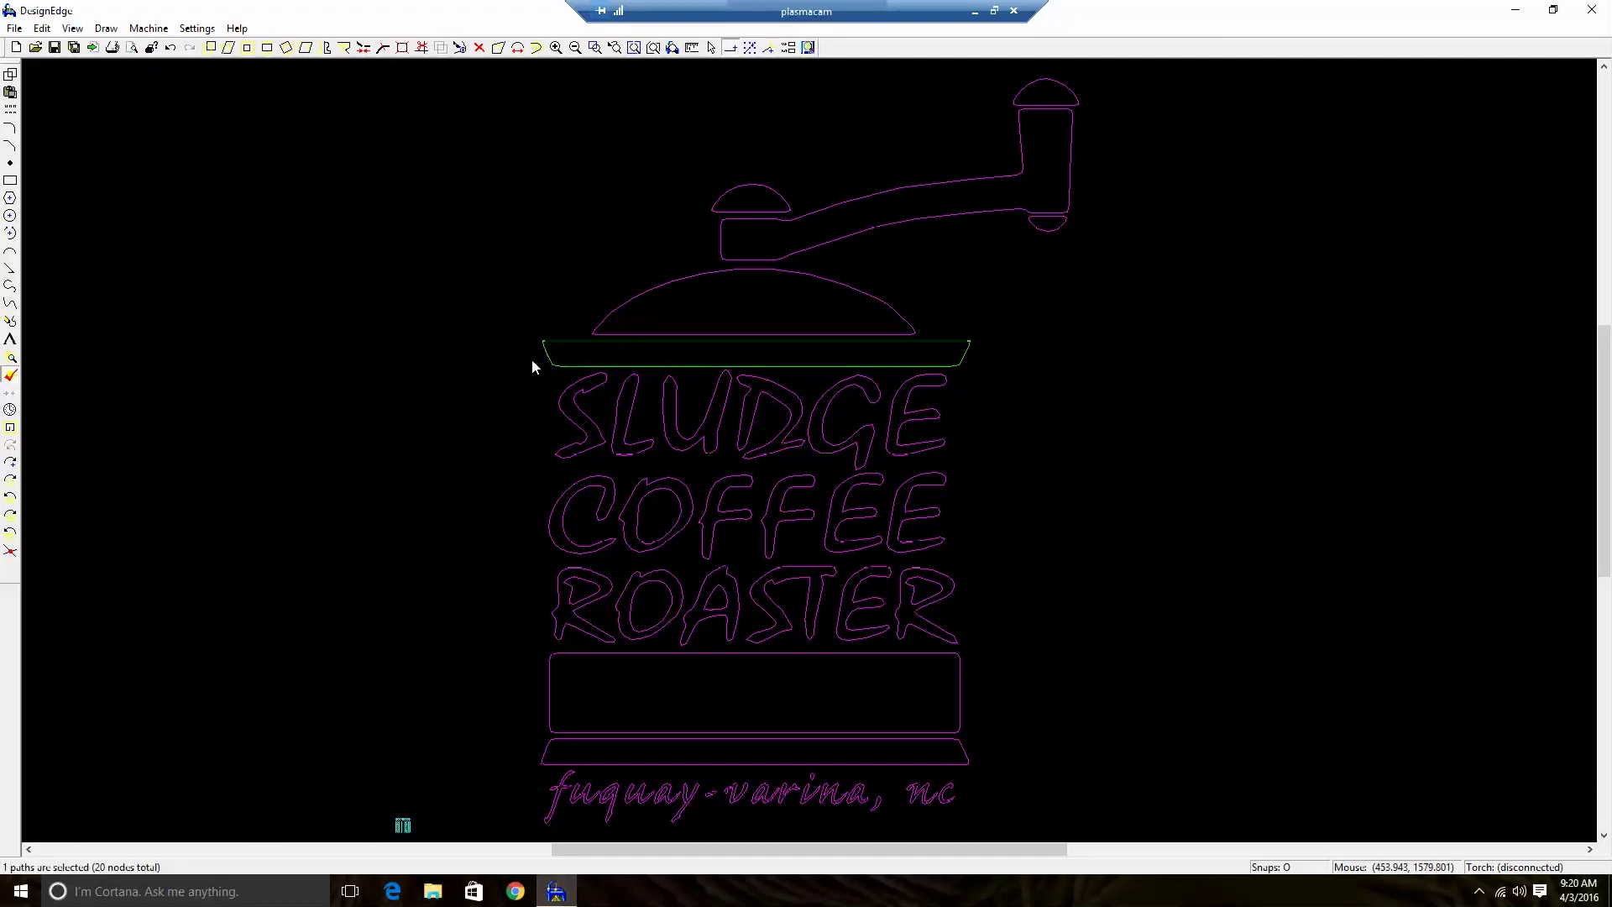
Select the 18-node rim band under the lid and move it far left of the grinder
{"action": "left_click", "coordinate": [531, 360]}
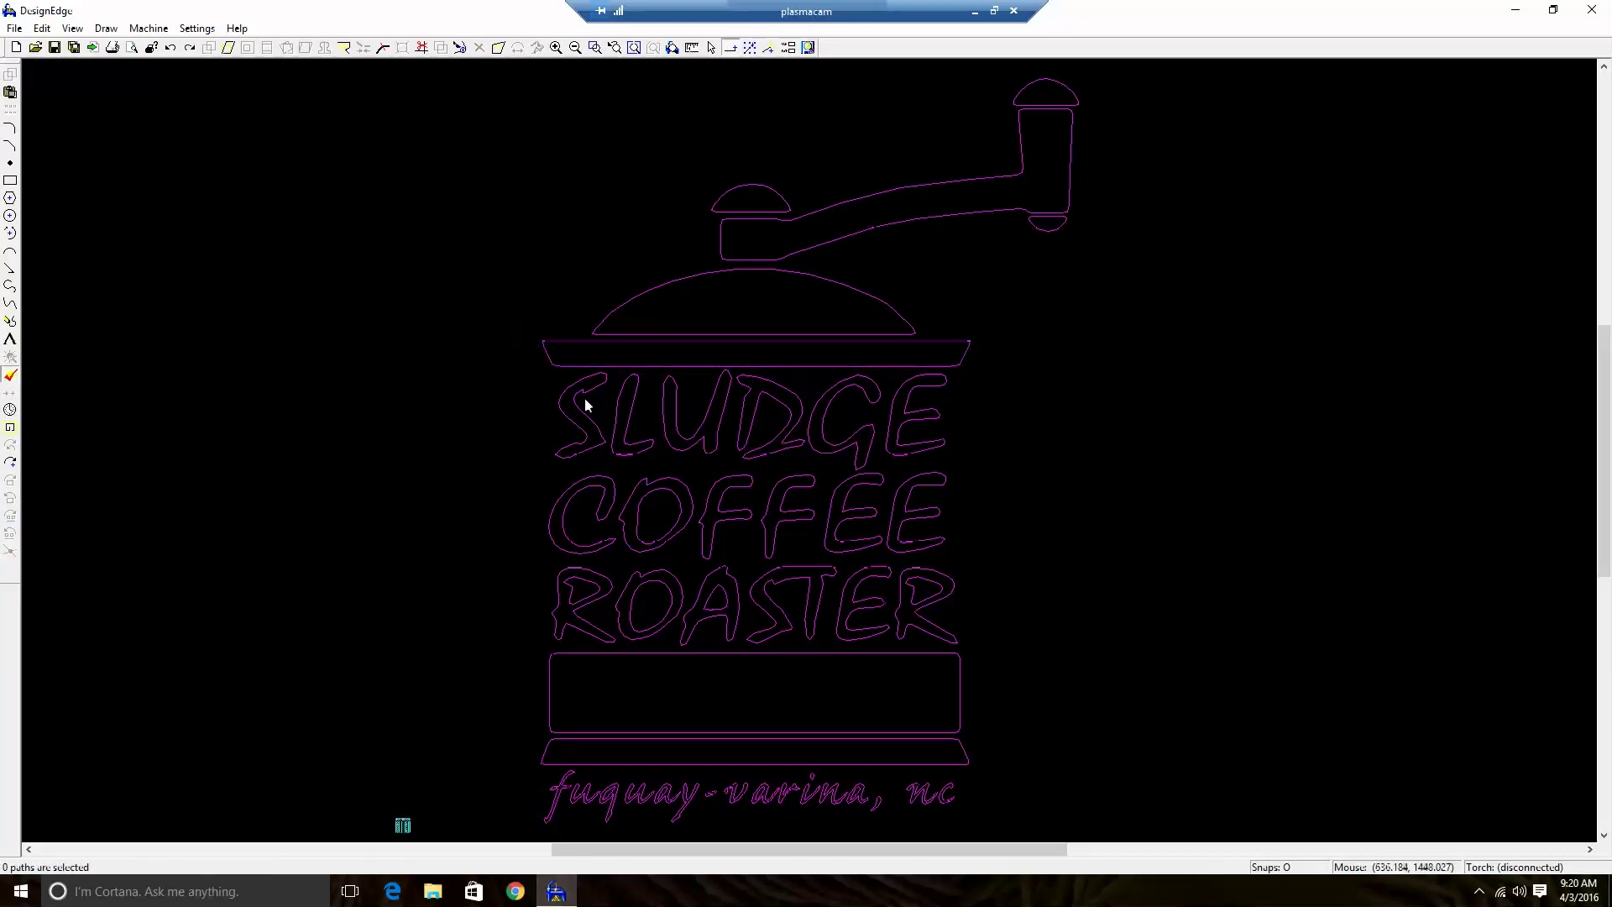
{"action": "left_click", "coordinate": [564, 360]}
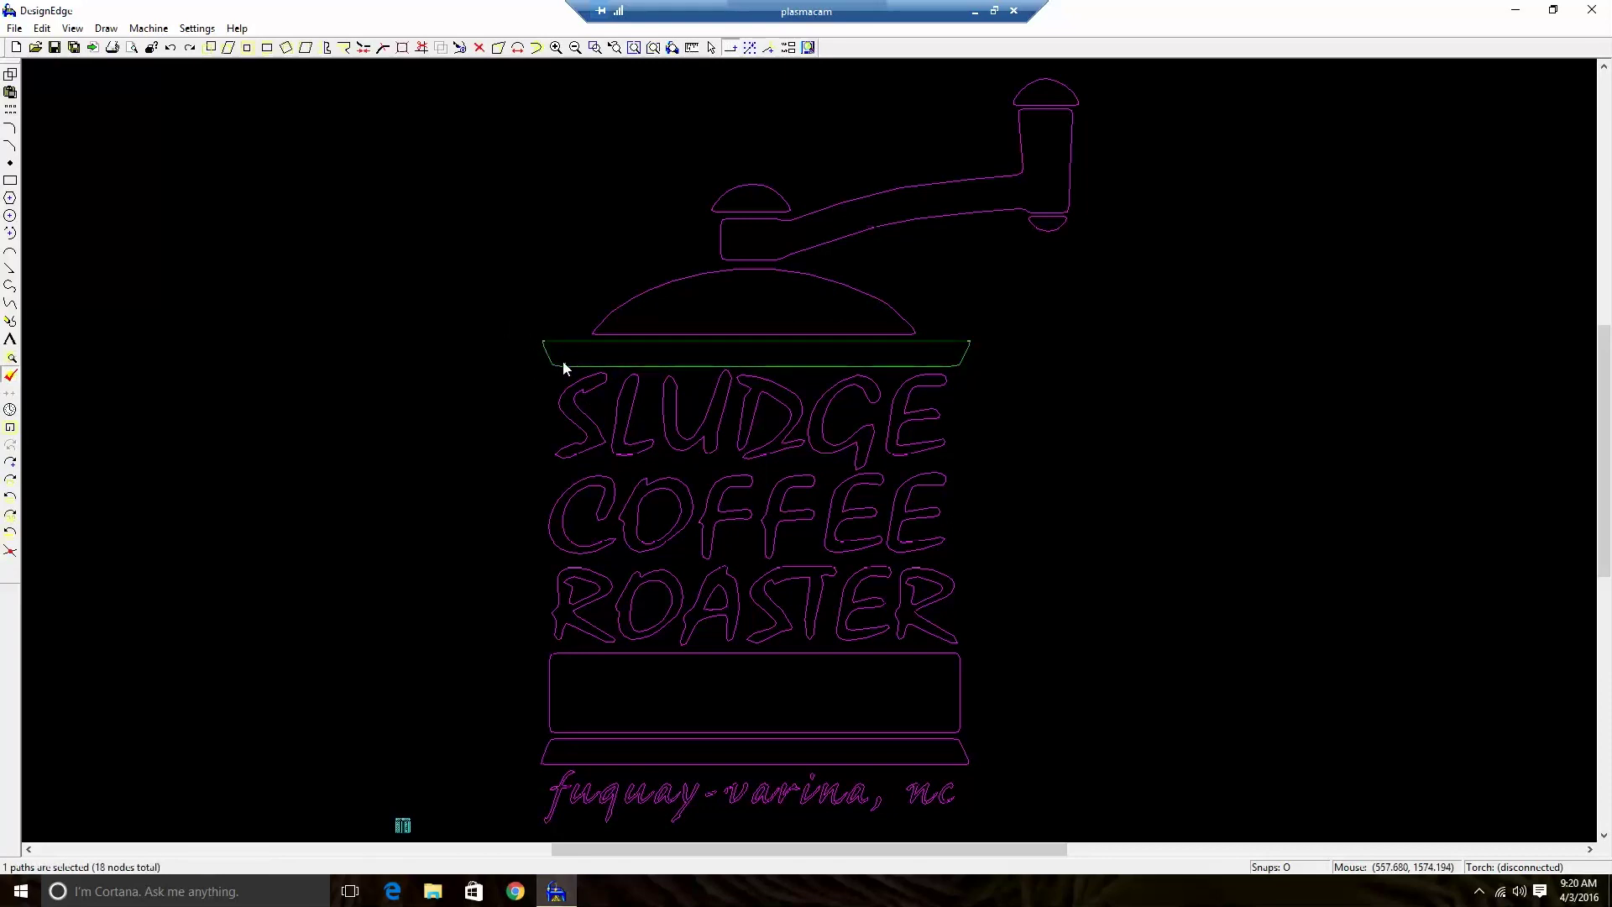
{"action": "left_click", "coordinate": [615, 359]}
{"action": "left_click", "coordinate": [274, 227]}
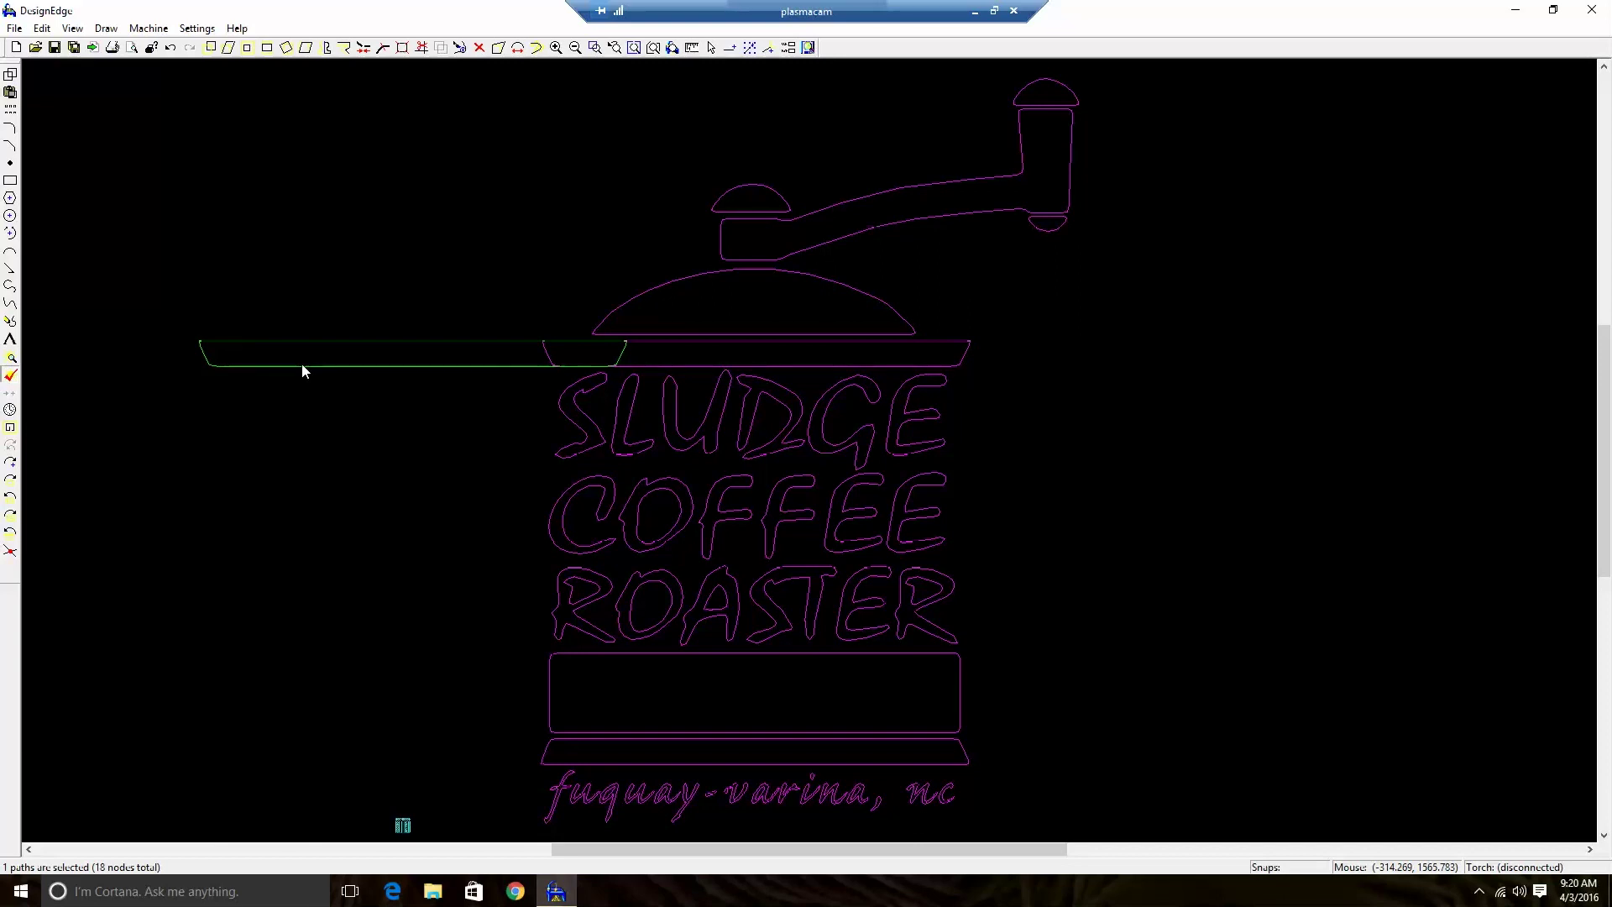
Undo the band move, then shift the S of SLUDGE left to inspect it and undo
{"action": "key", "text": "ctrl+z"}
{"action": "left_click", "coordinate": [587, 443]}
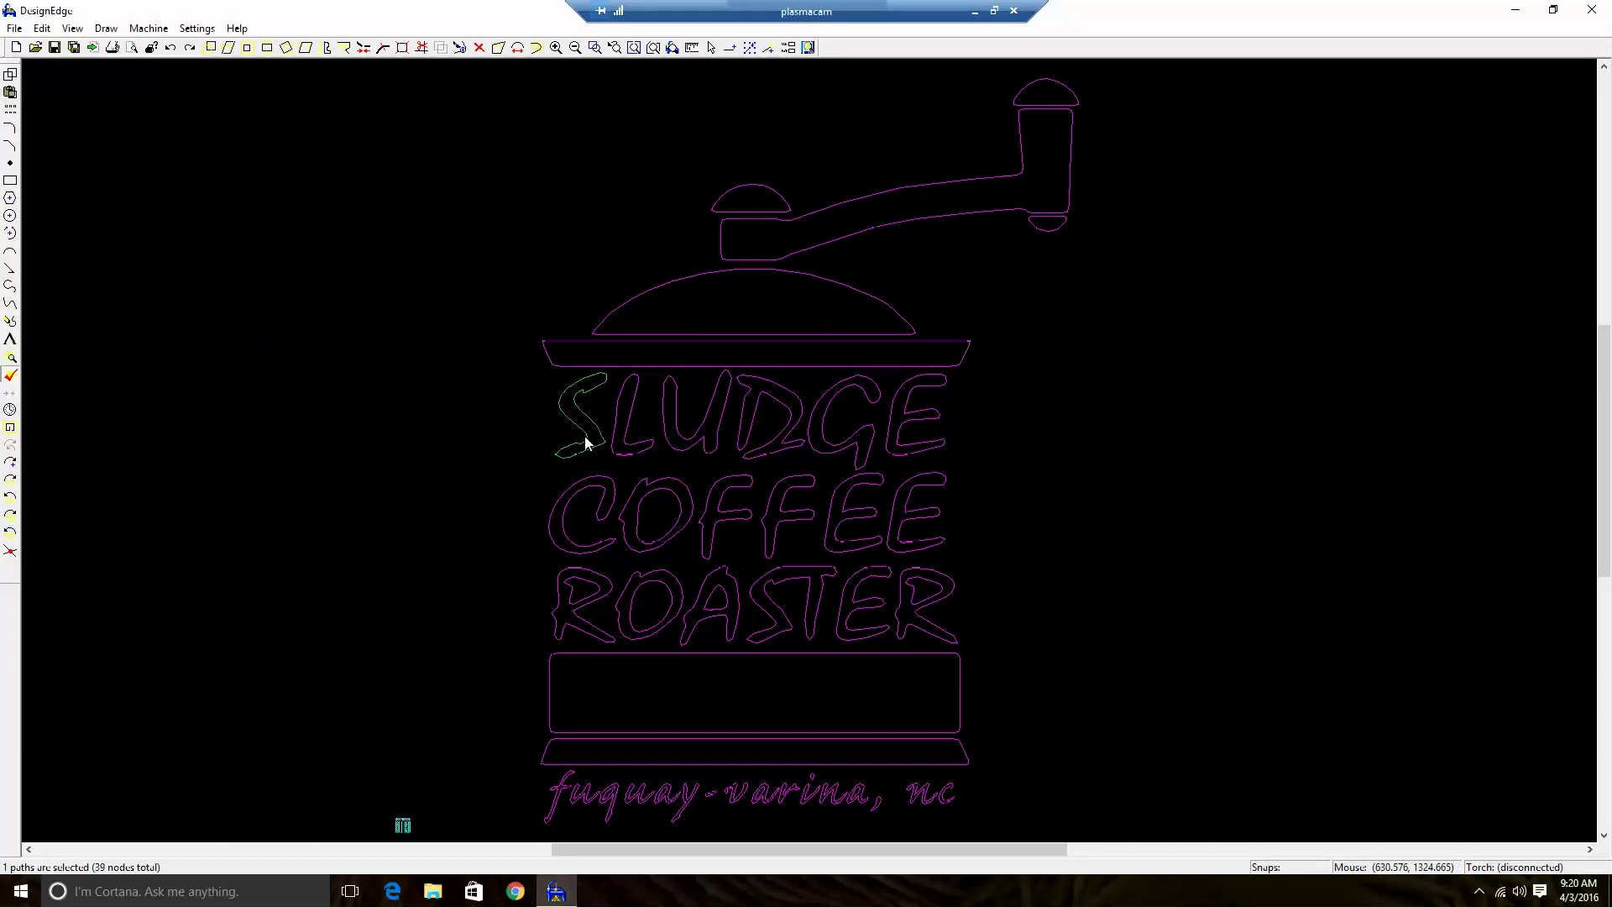
{"action": "left_click_drag", "start_coordinate": [586, 430], "coordinate": [475, 425]}
{"action": "key", "text": "ctrl+z"}
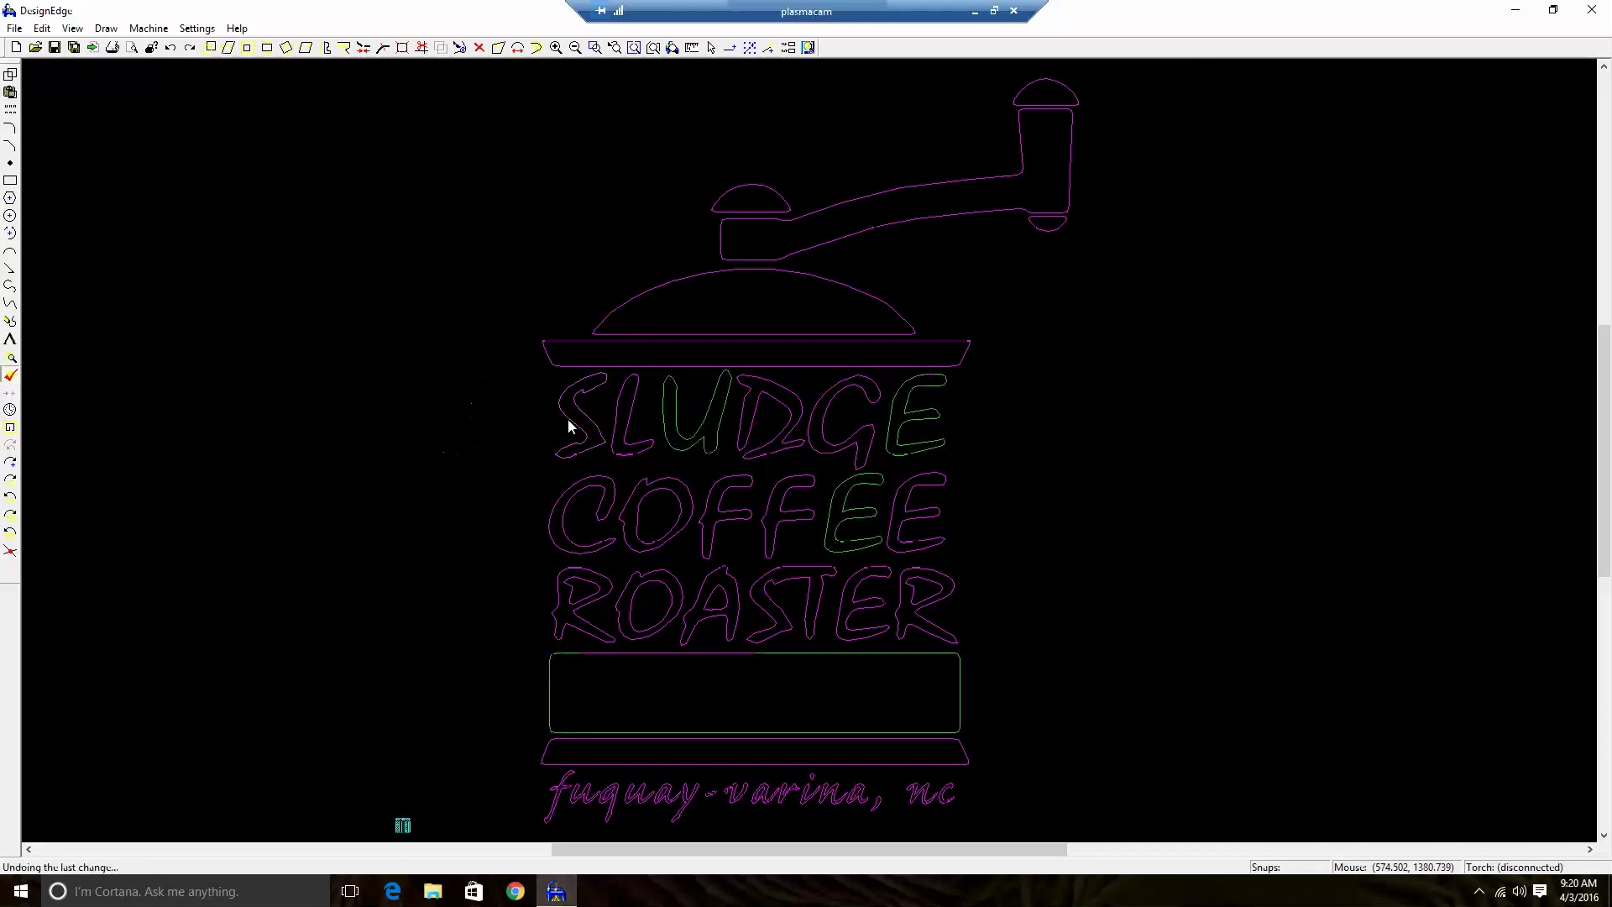
{"action": "left_click", "coordinate": [516, 422]}
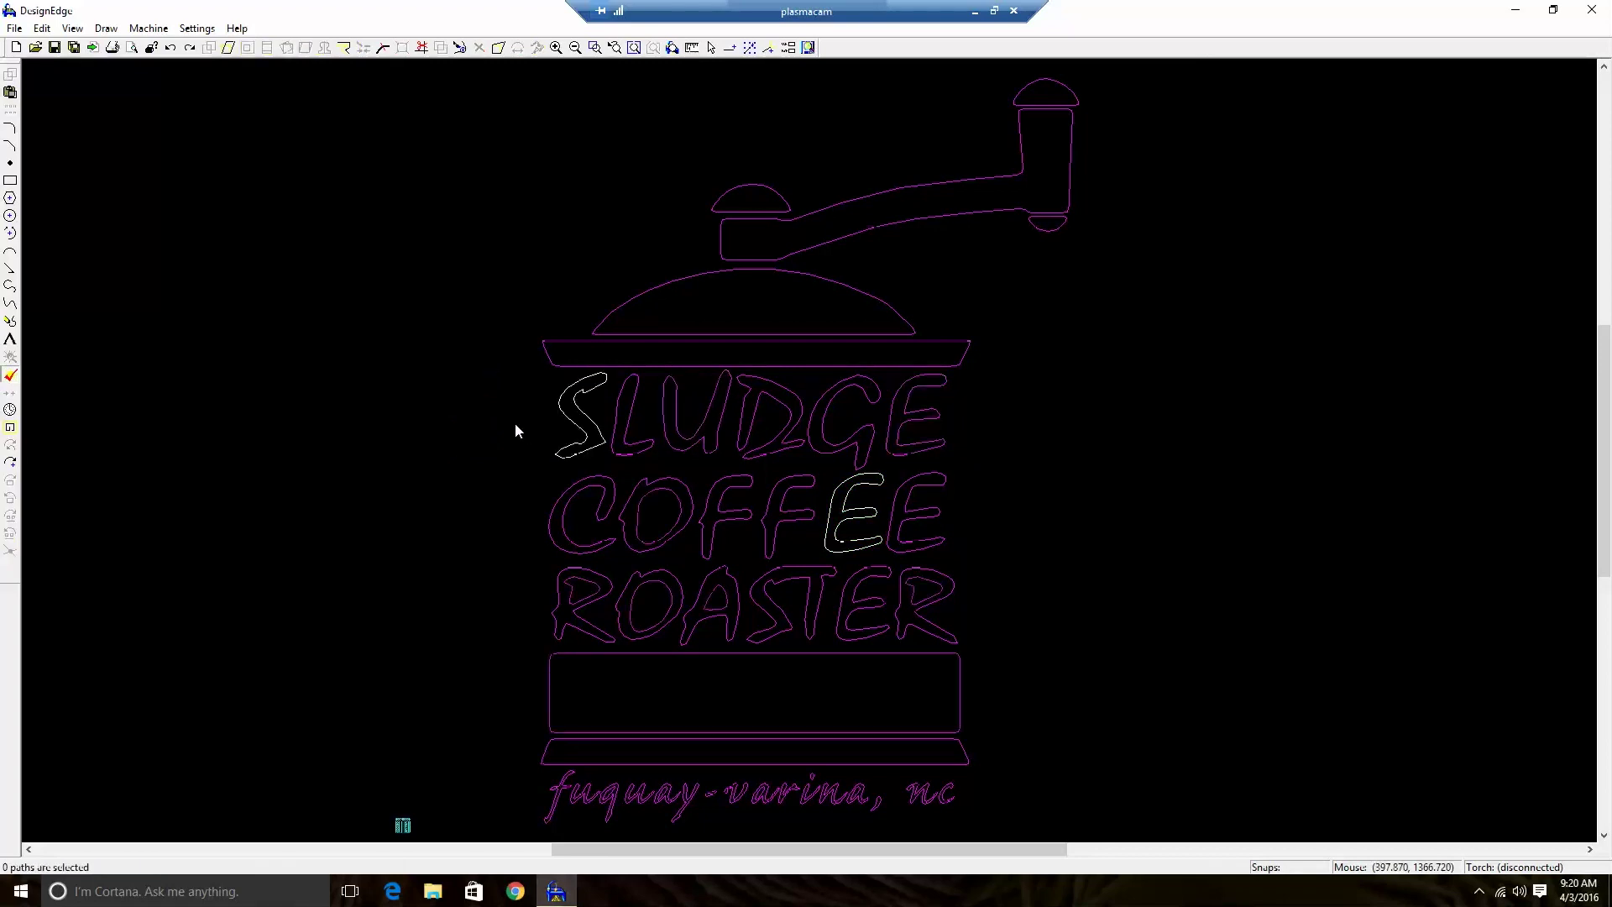
Move the S aside again to check the white outline beneath, then undo and deselect
{"action": "left_click", "coordinate": [578, 431]}
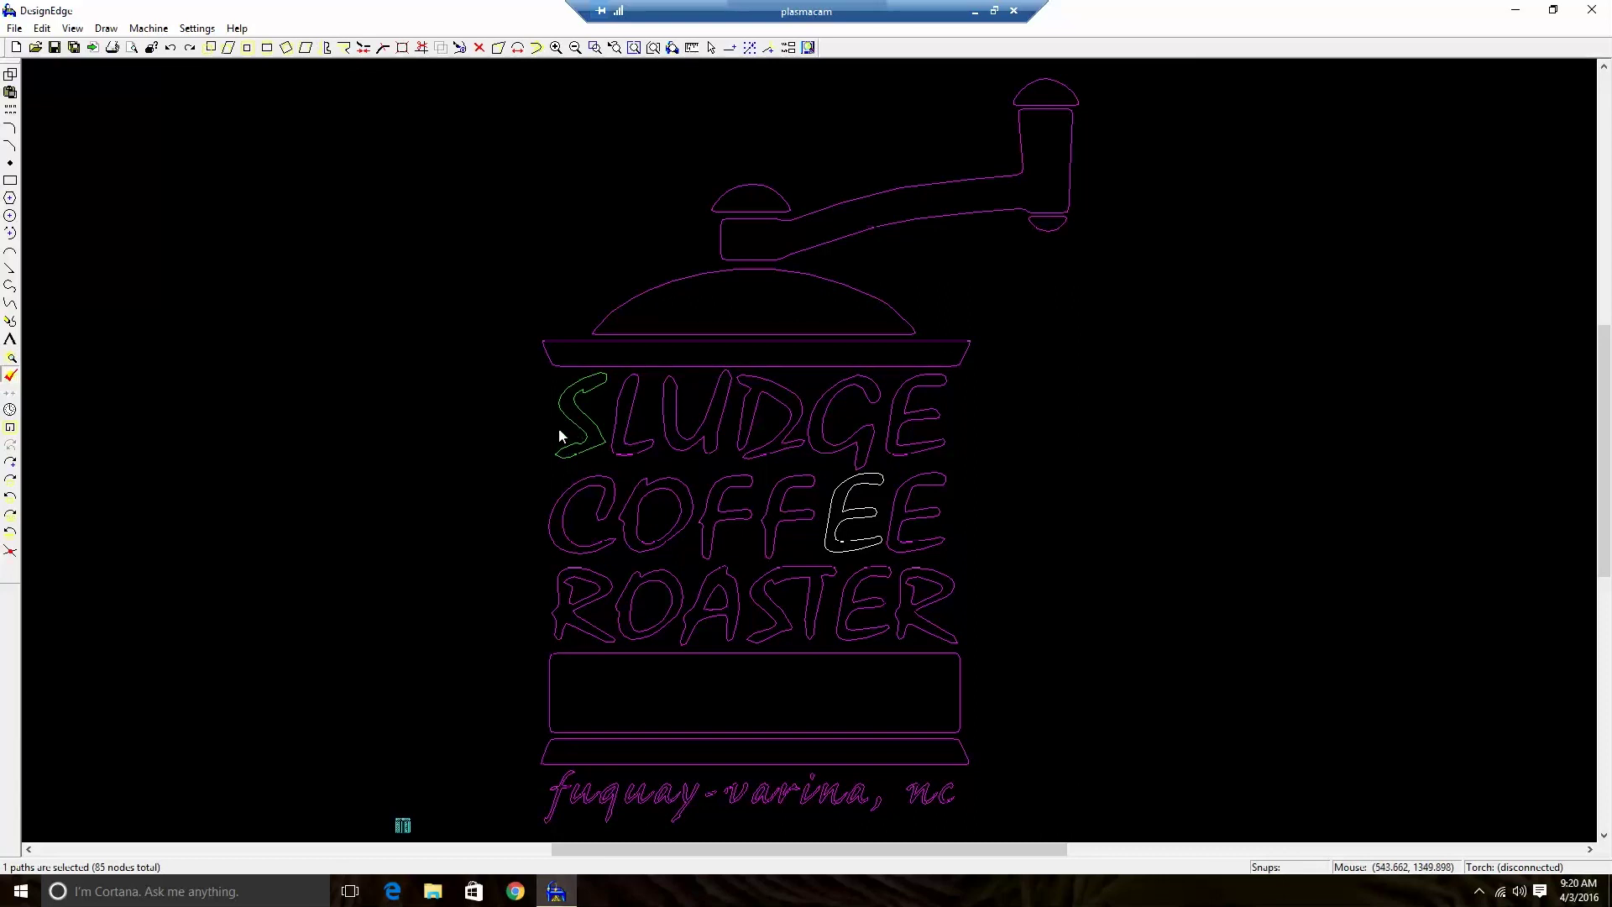
{"action": "left_click_drag", "start_coordinate": [561, 435], "coordinate": [467, 425]}
{"action": "left_click", "coordinate": [536, 435]}
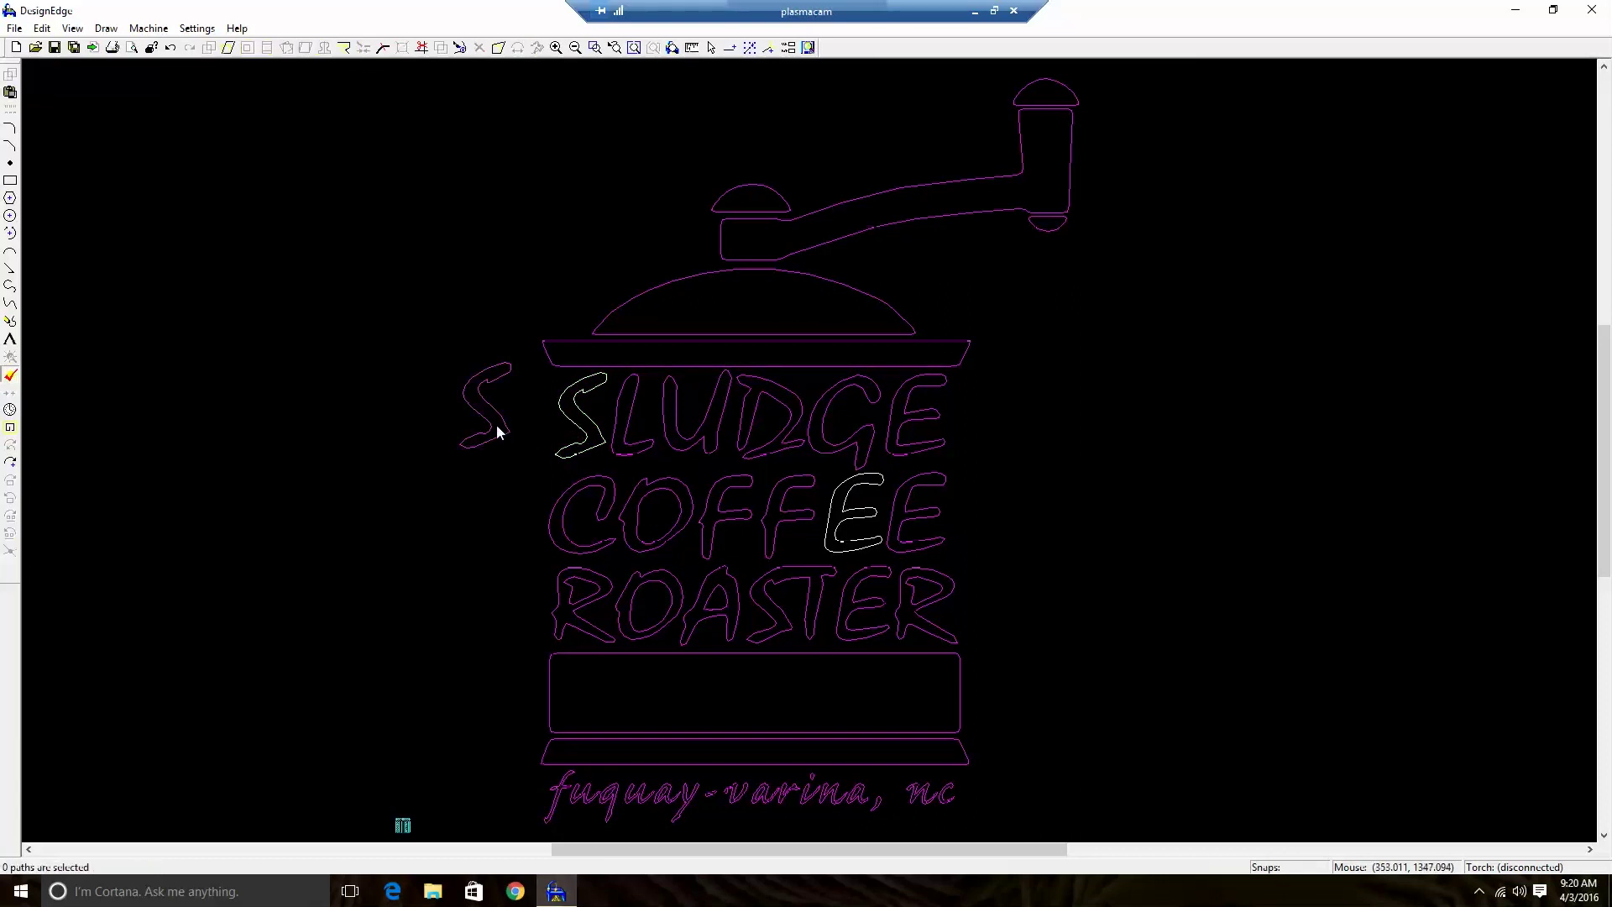
{"action": "left_click", "coordinate": [596, 433]}
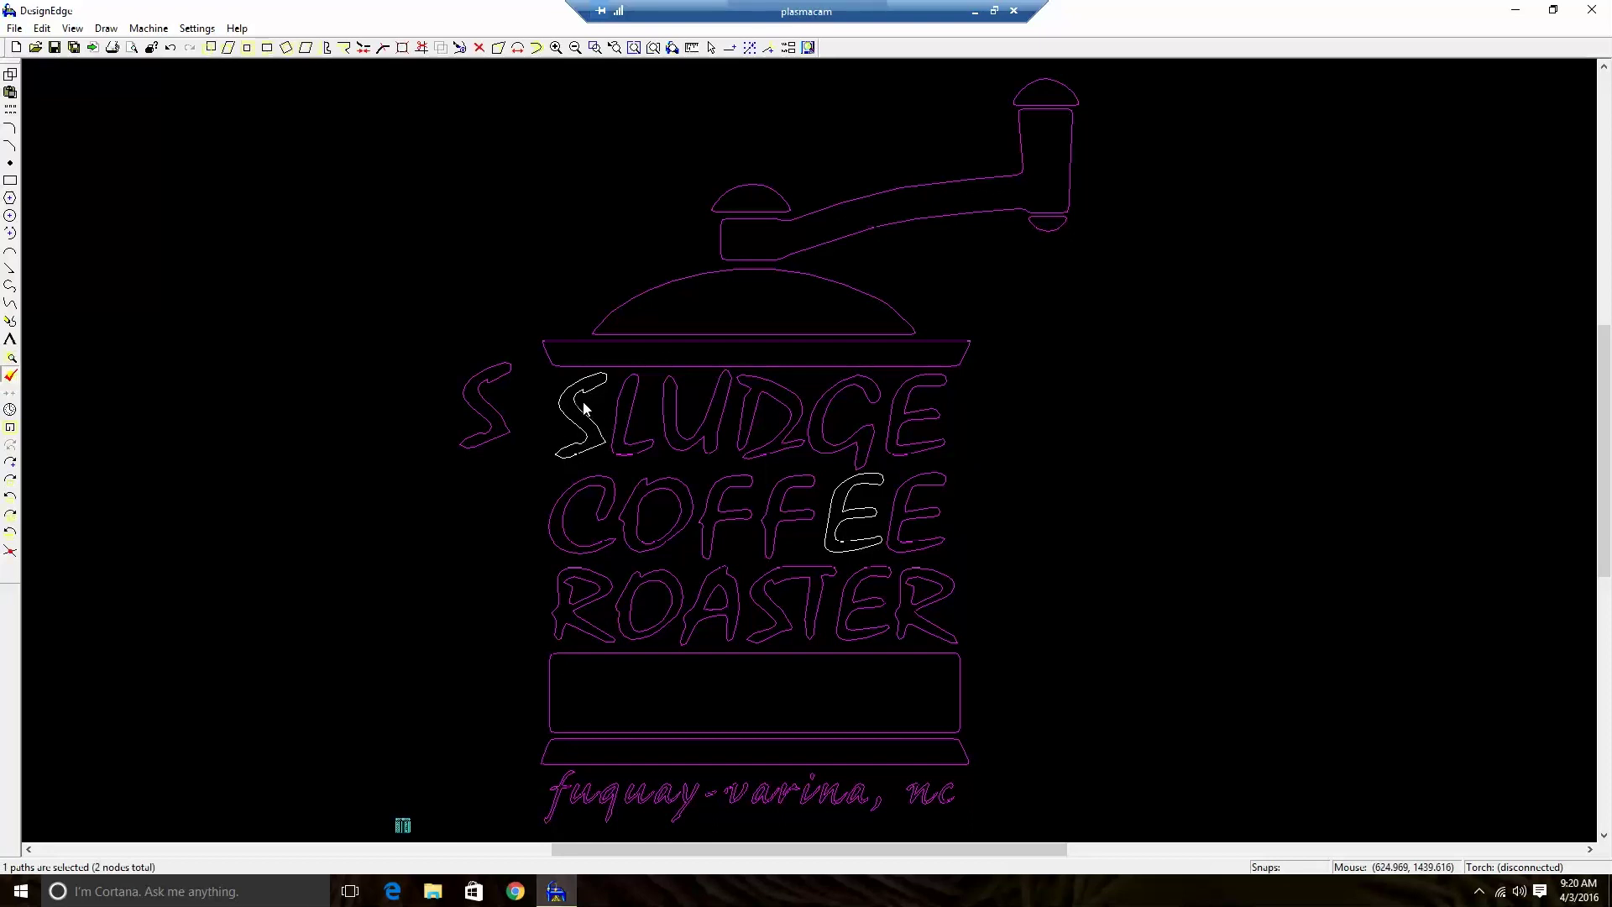
{"action": "key", "text": "ctrl+z"}
{"action": "left_click", "coordinate": [583, 401]}
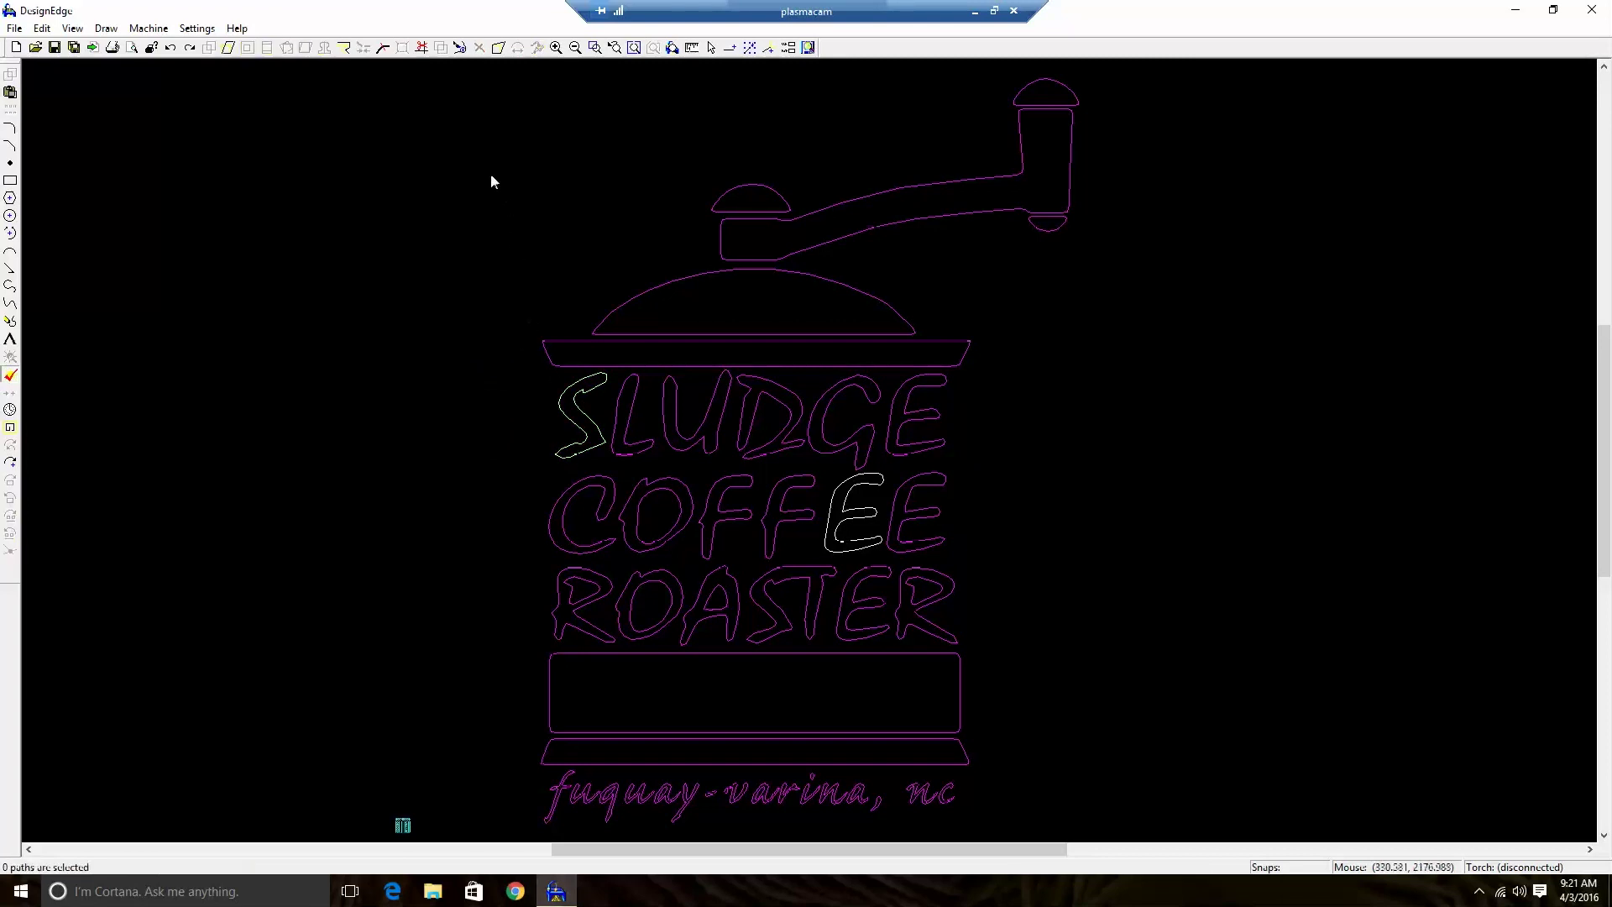
Window-select the entire coffee-grinder drawing and convert it all to cut paths
{"action": "left_click", "coordinate": [402, 47]}
{"action": "mouse_move", "coordinate": [420, 61]}
{"action": "left_mouse_down"}
{"action": "mouse_move", "coordinate": [1316, 836]}
{"action": "mouse_move", "coordinate": [1288, 839]}
{"action": "left_mouse_up"}
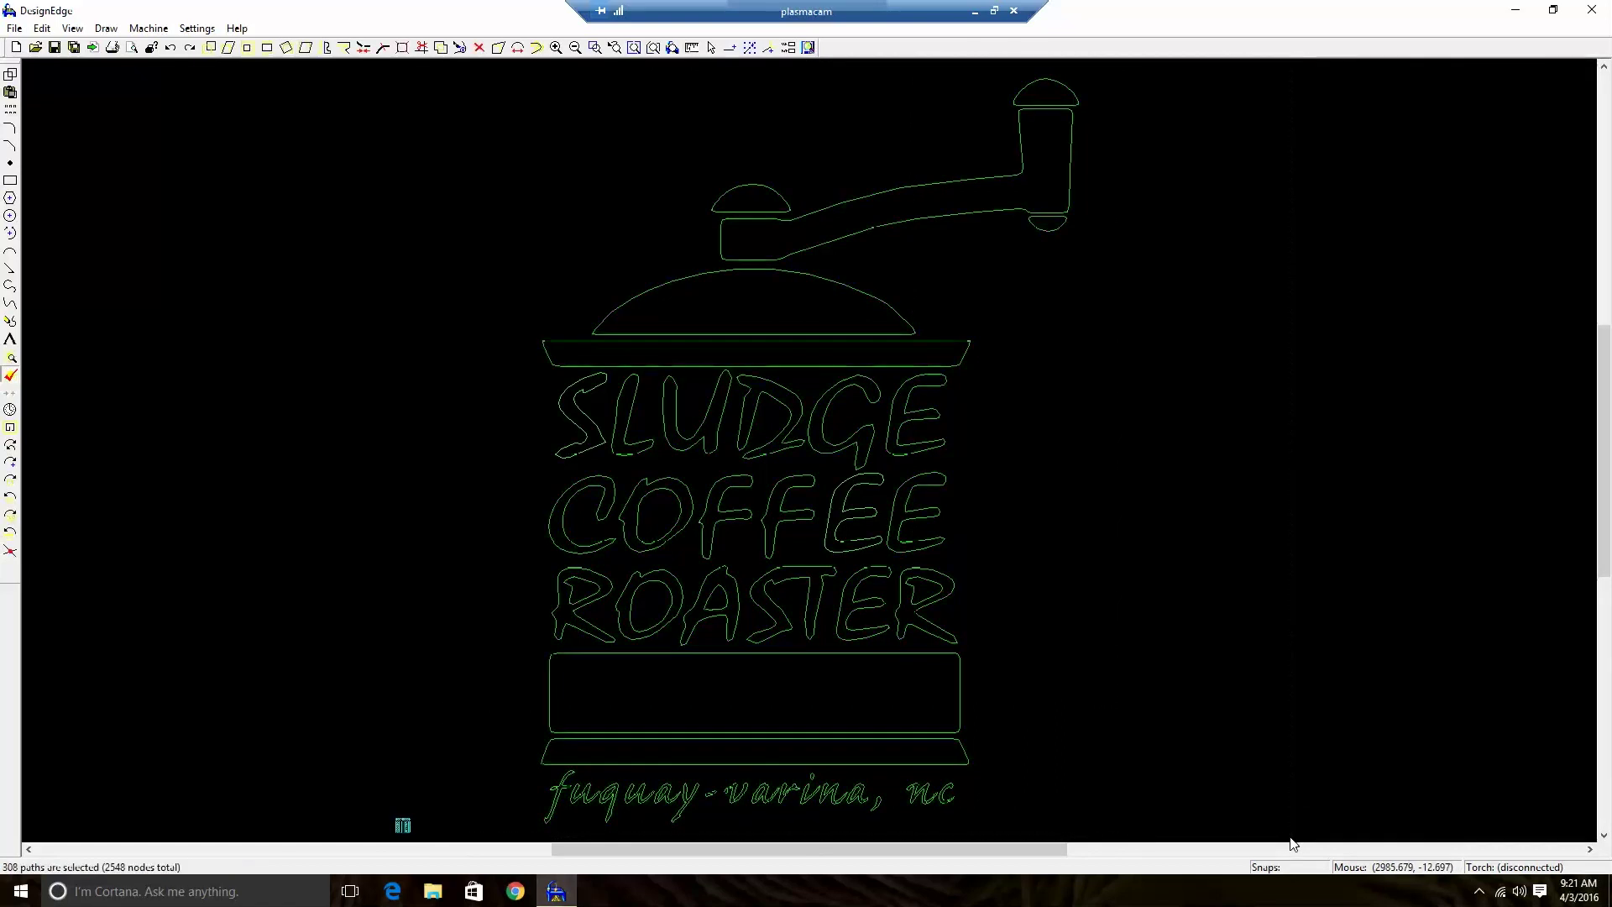
{"action": "left_click", "coordinate": [363, 47]}
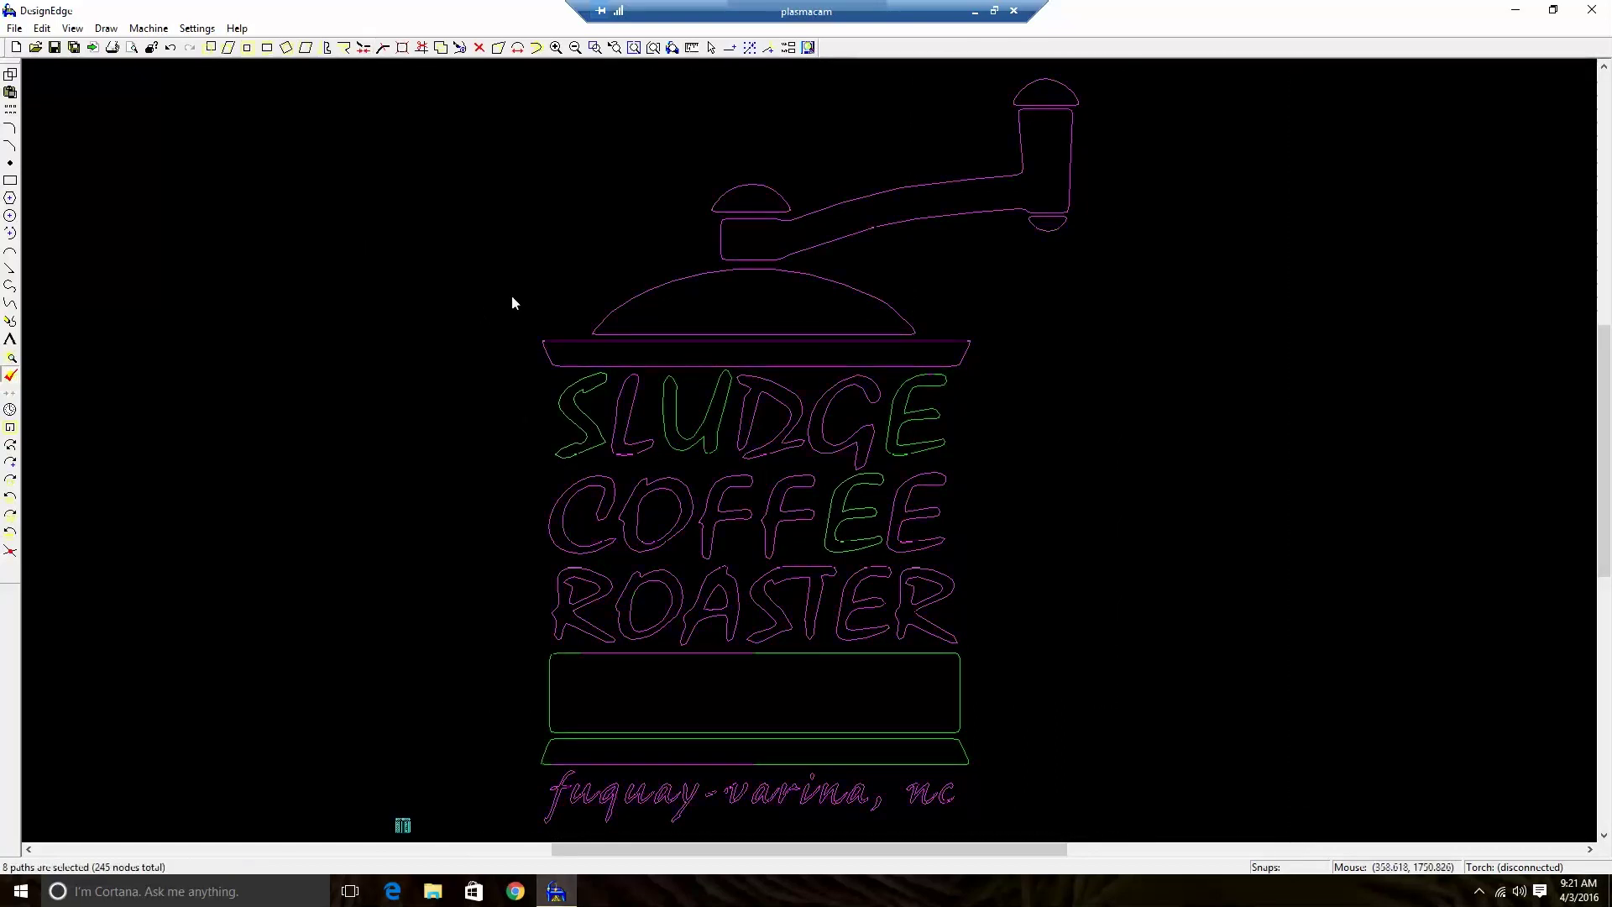
Select the knob on top of the grinder handle and delete it
{"action": "left_click", "coordinate": [1035, 83]}
{"action": "left_click", "coordinate": [1035, 82]}
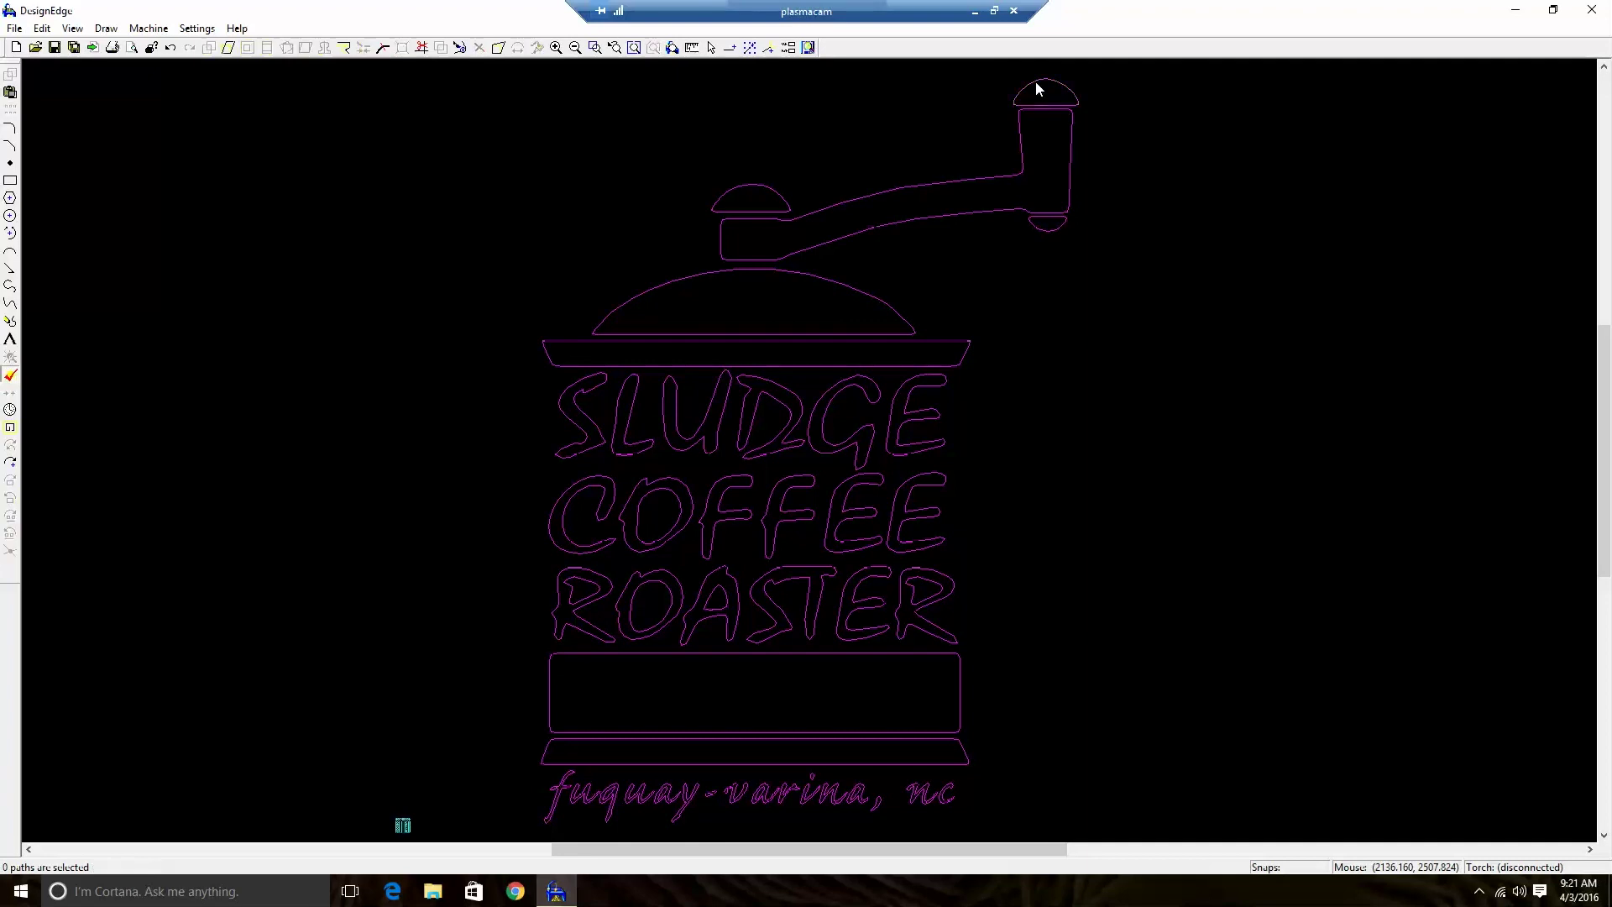
{"action": "left_click", "coordinate": [1037, 84]}
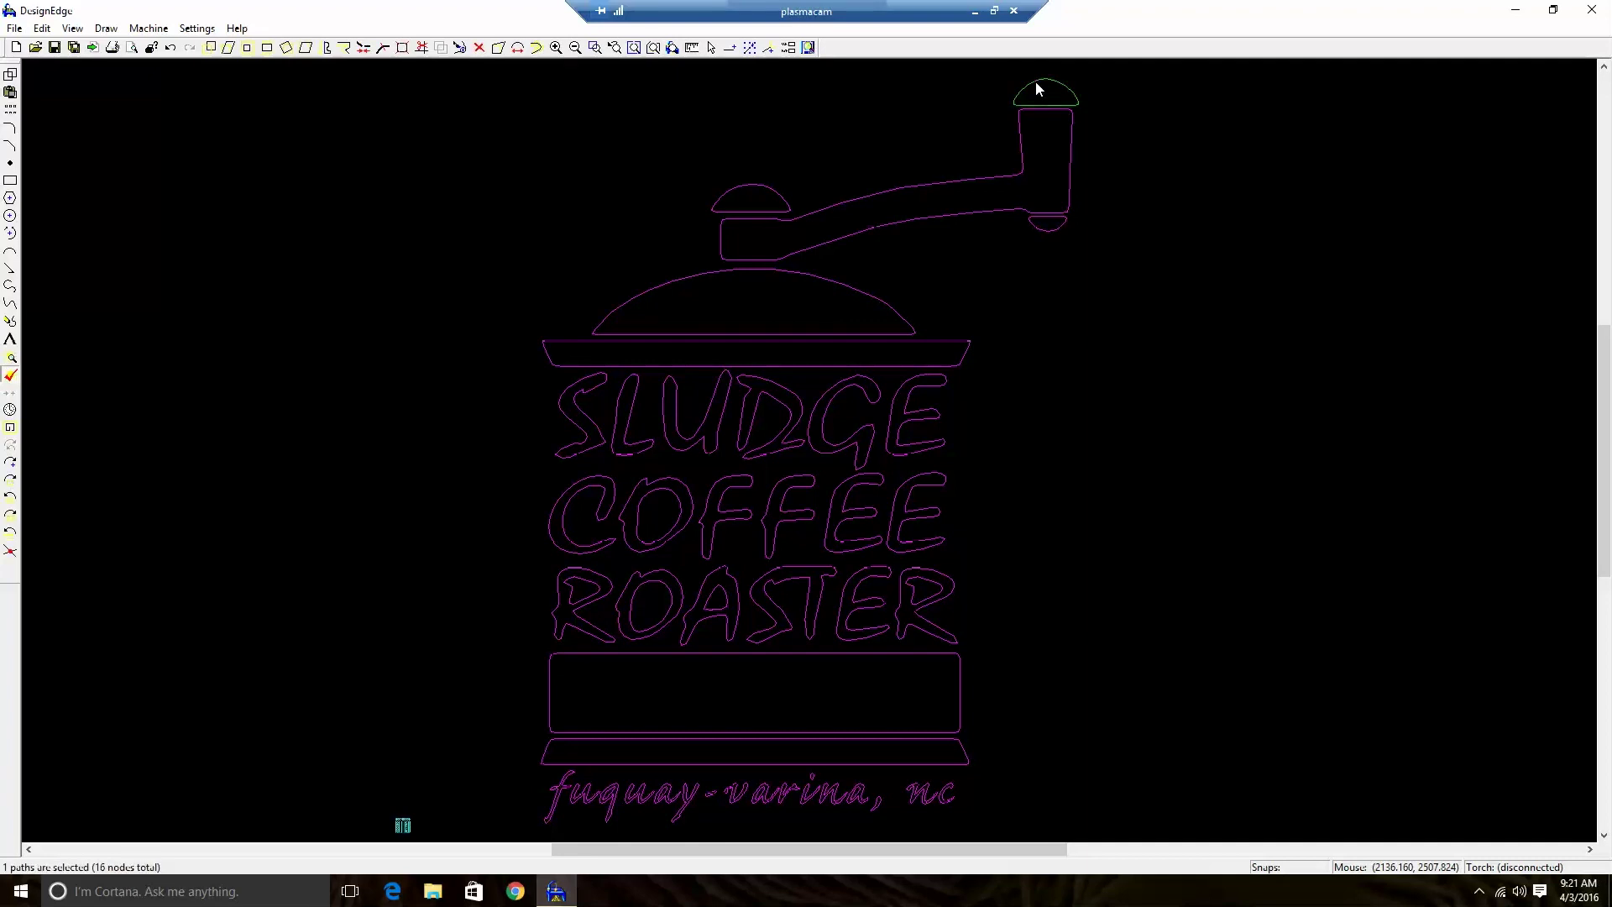
{"action": "key", "text": "Delete"}
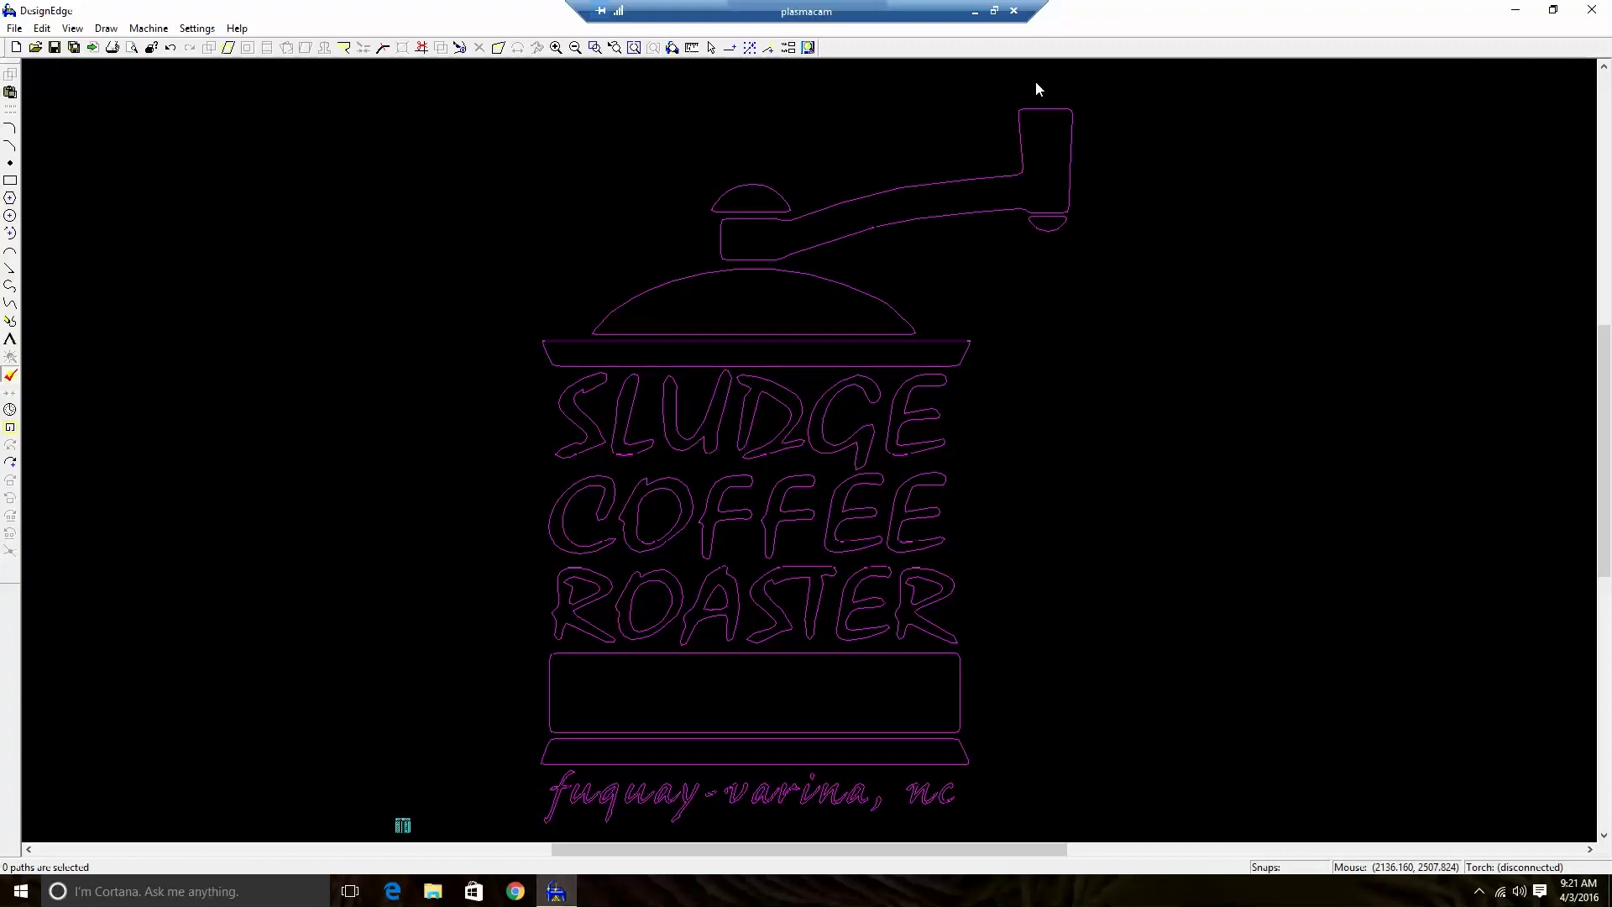
Undo the deletion to restore the dome-shaped knob atop the grinder handle
{"action": "key", "text": "ctrl+z"}
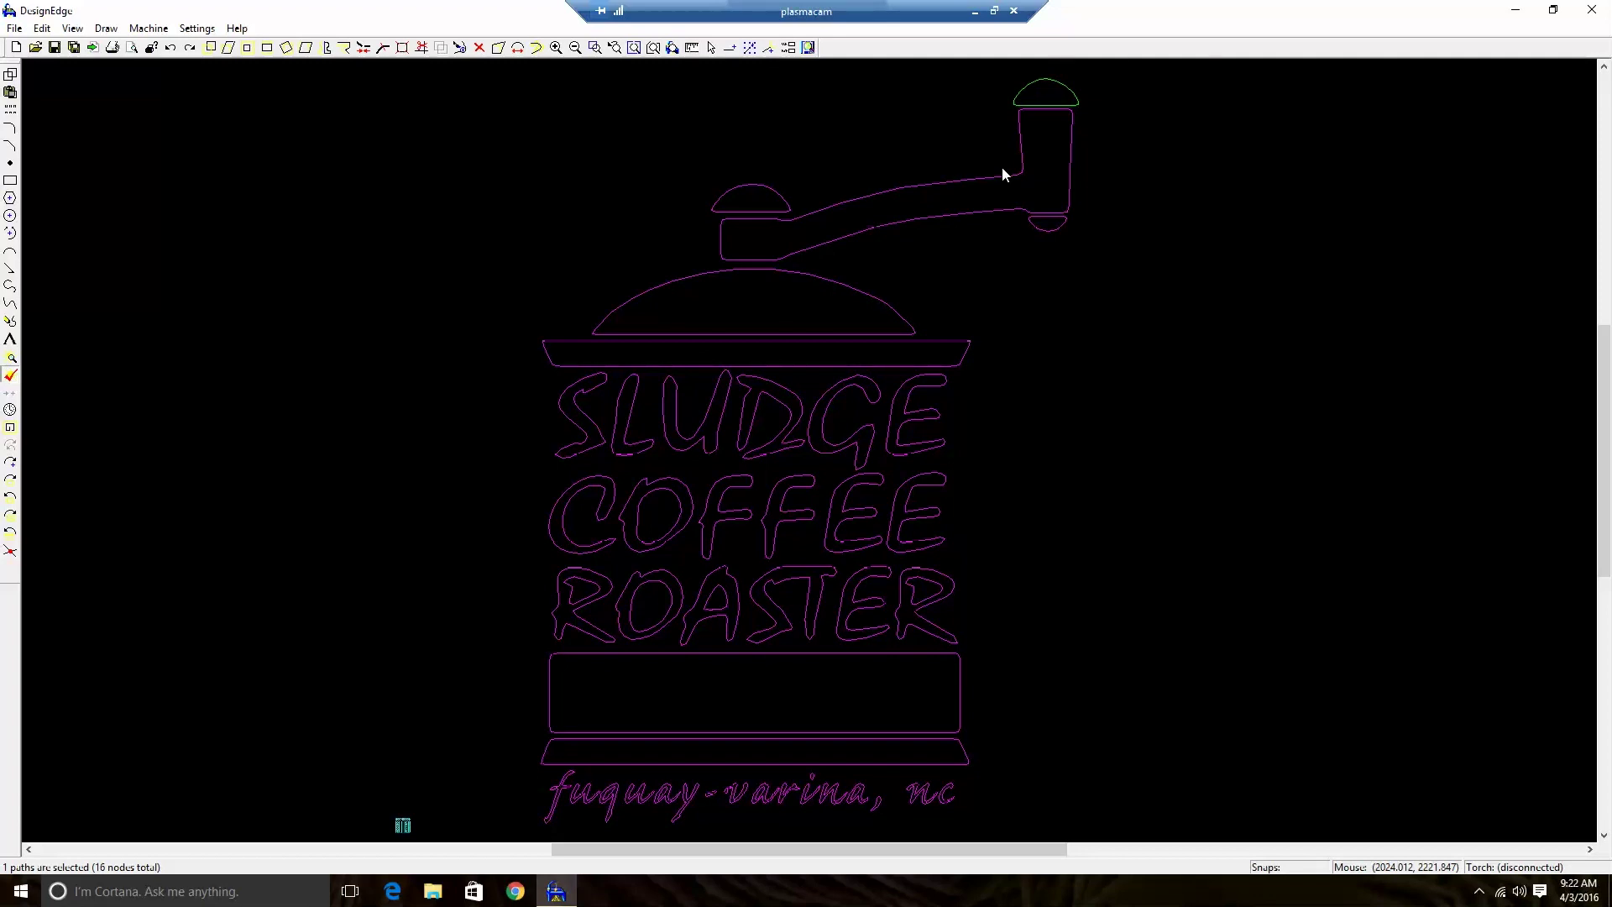
{"action": "left_click", "coordinate": [1480, 894]}
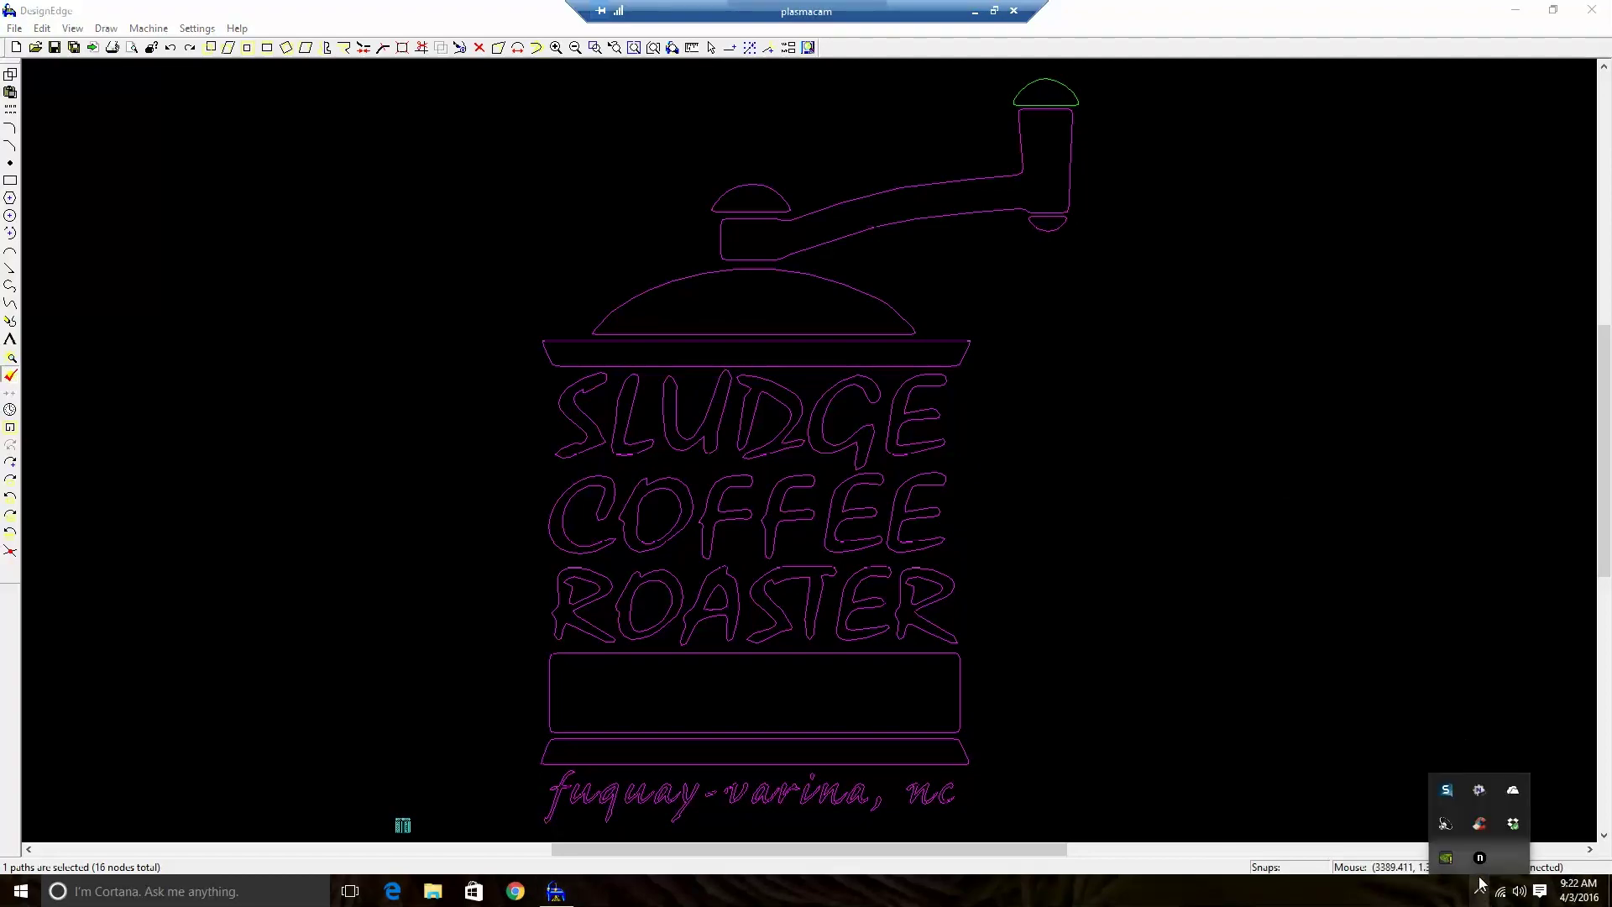